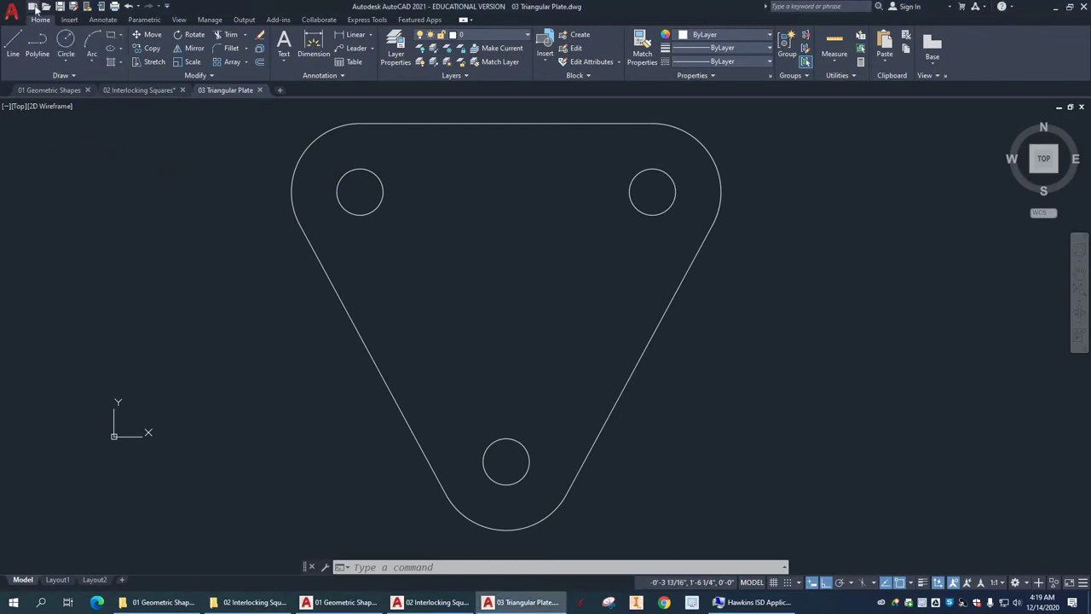
- Create a new drawing from the acad.dwt template and turn off the grid display
click(35, 8)
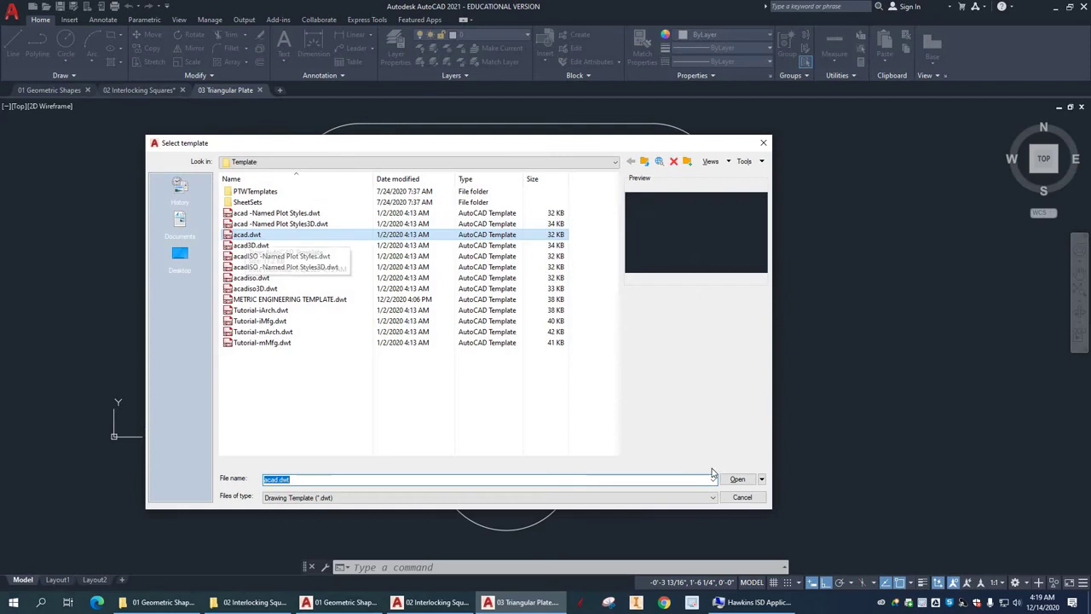
click(738, 480)
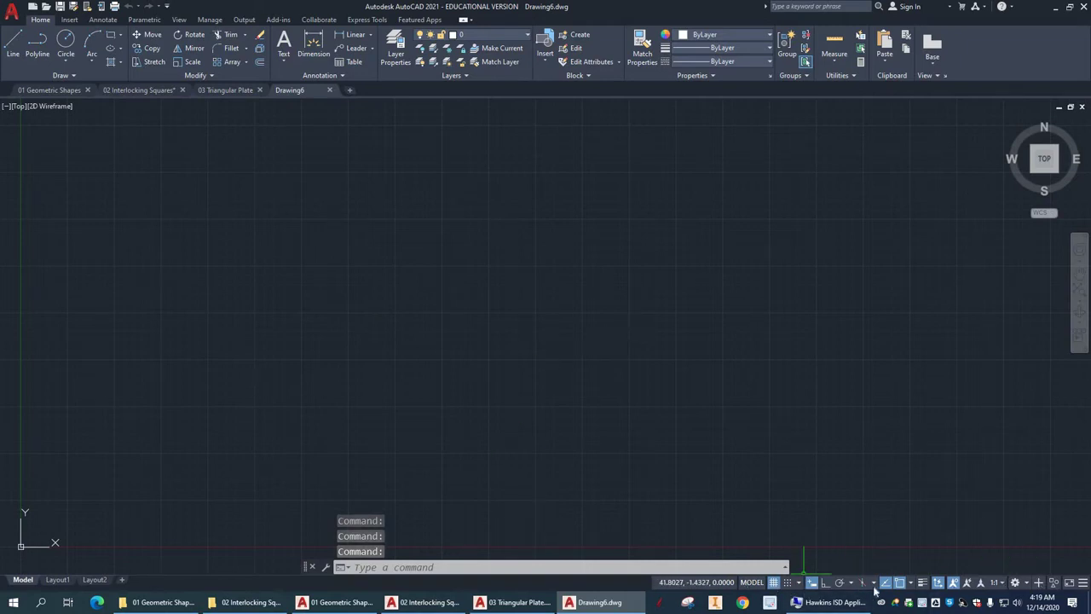
click(773, 582)
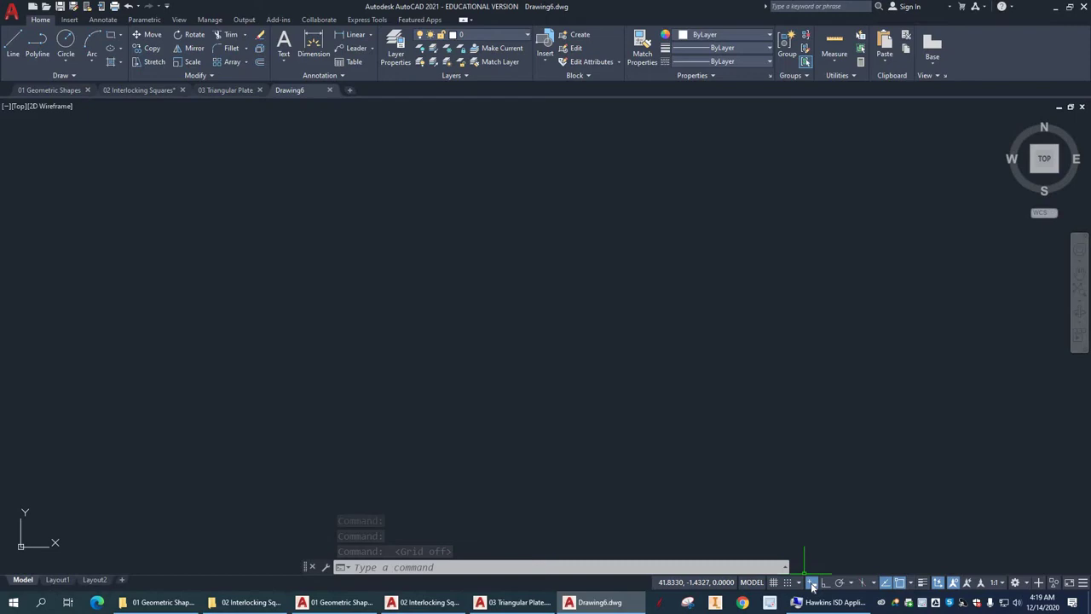
- Turn on Ortho mode for the new drawing
click(1082, 585)
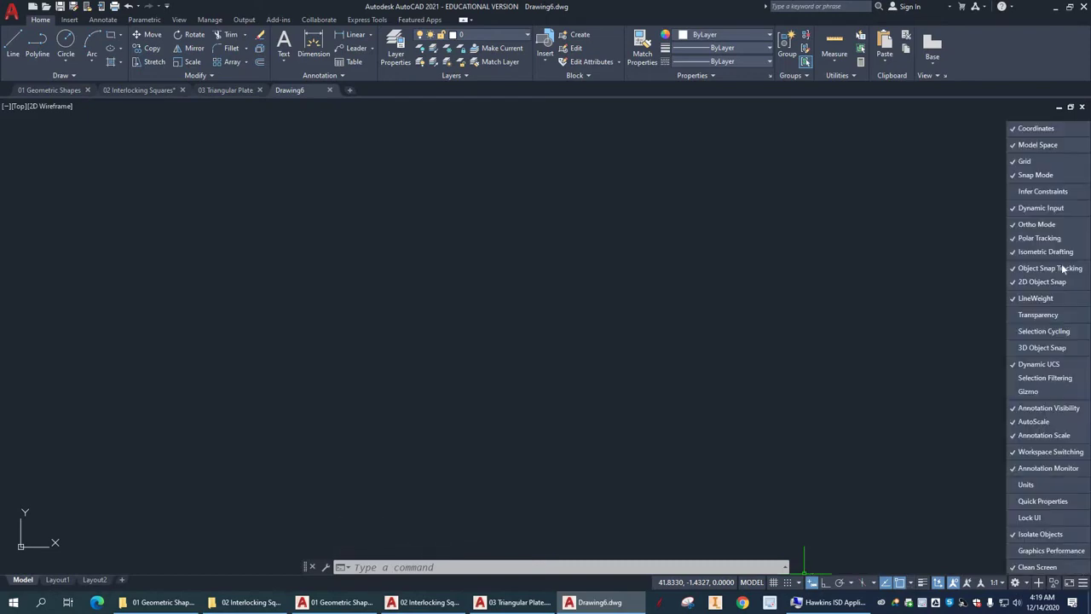
click(944, 341)
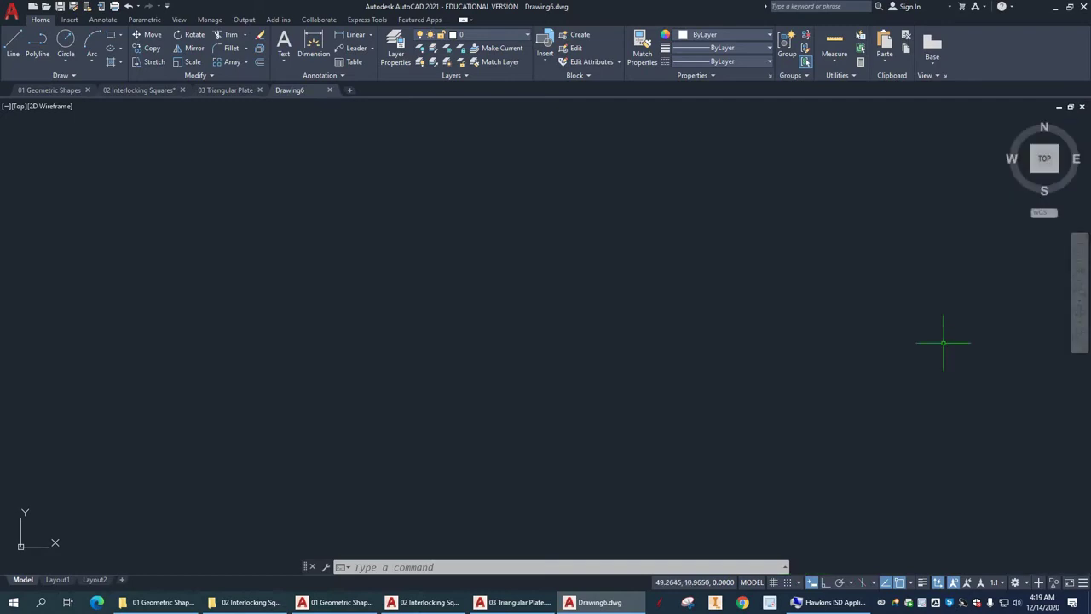
click(825, 584)
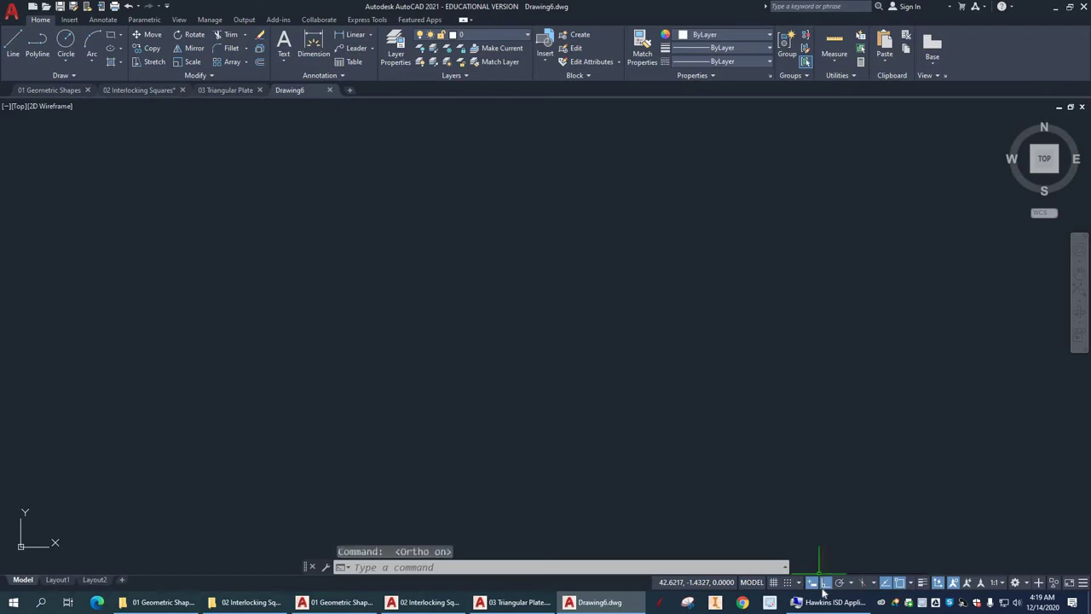
- Clear all object snap modes in the drafting settings
click(911, 583)
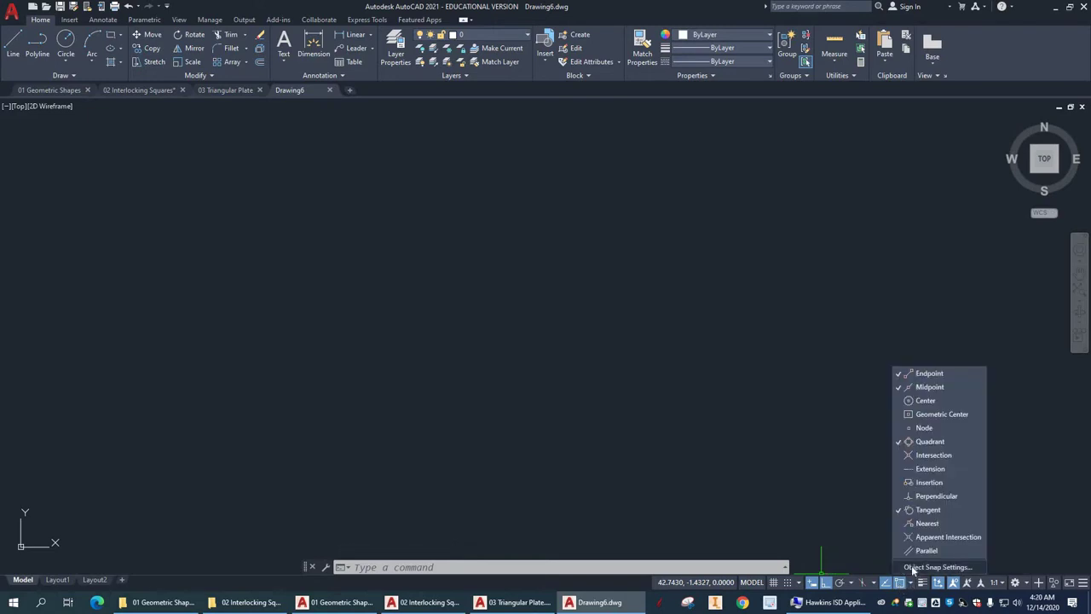
click(937, 567)
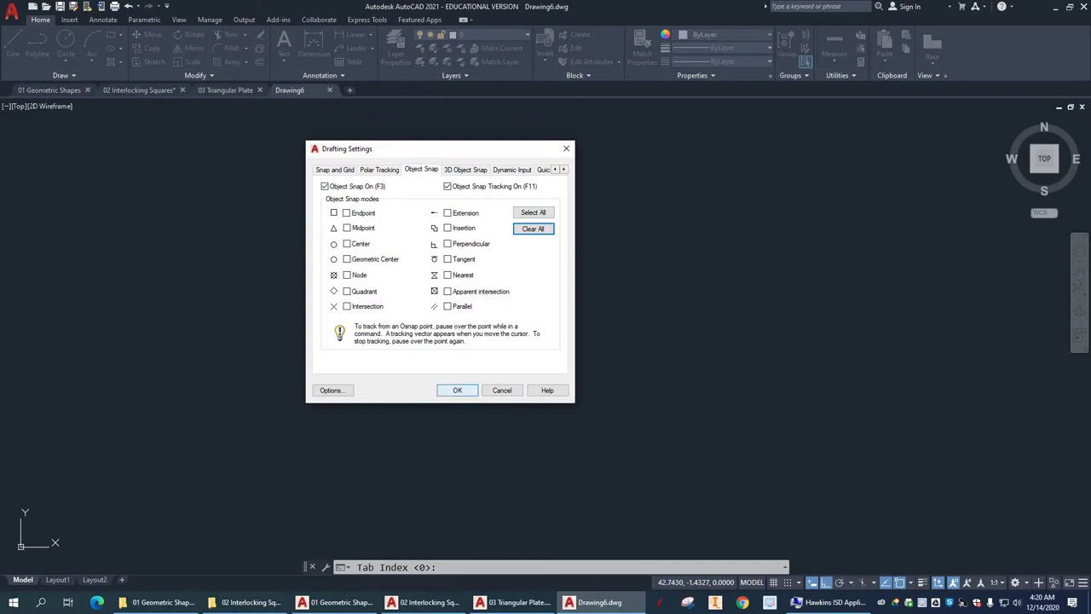
click(462, 391)
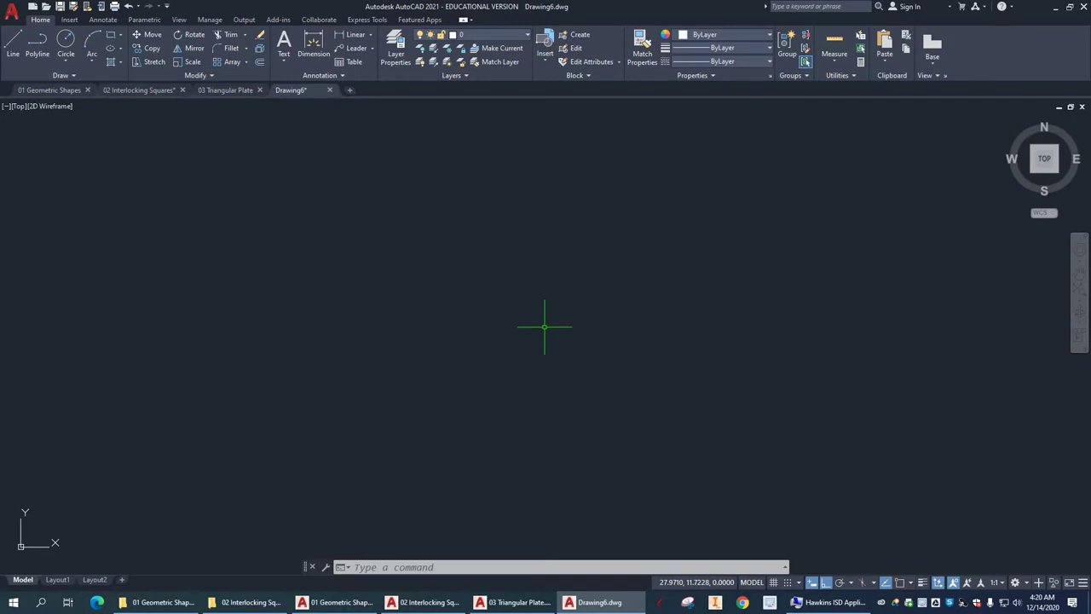
- Configure the drawing units to Architectural length with a precision of 0'-0 1/32"
text(UN)
key(Return)
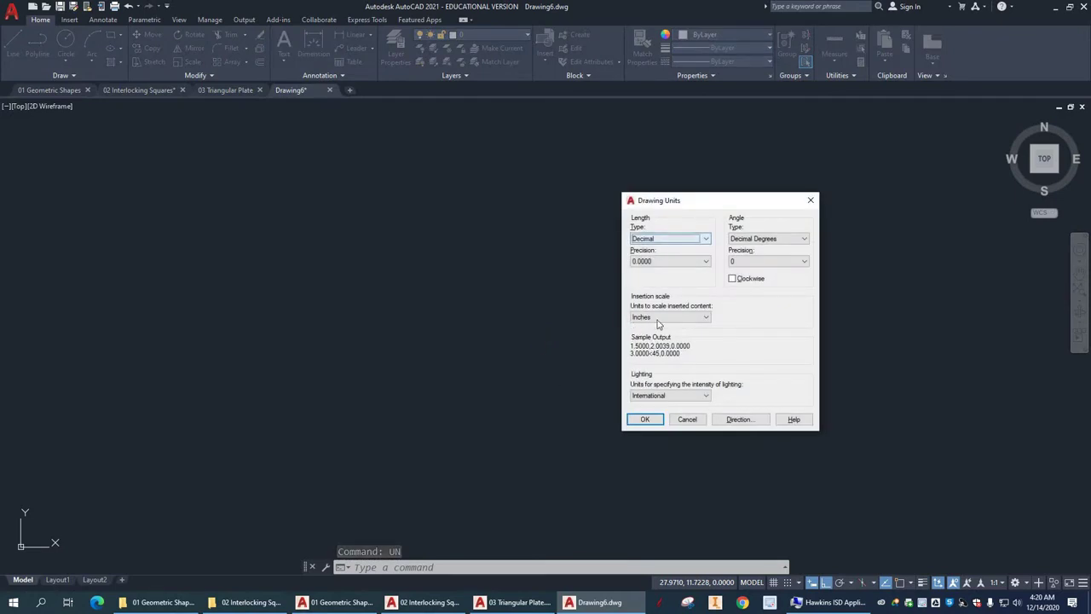
key(Tab)
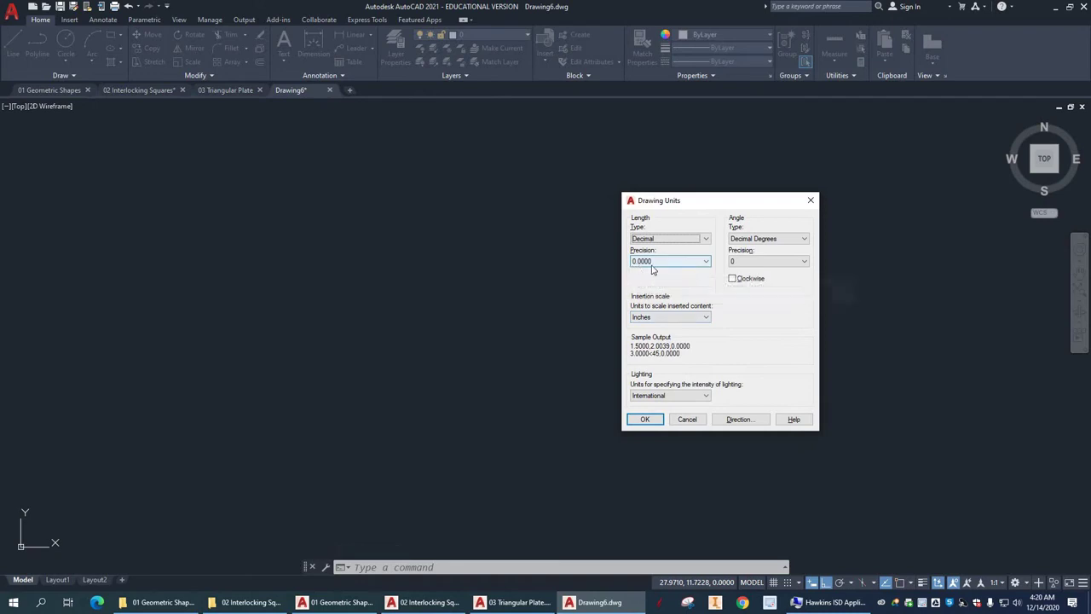
click(707, 239)
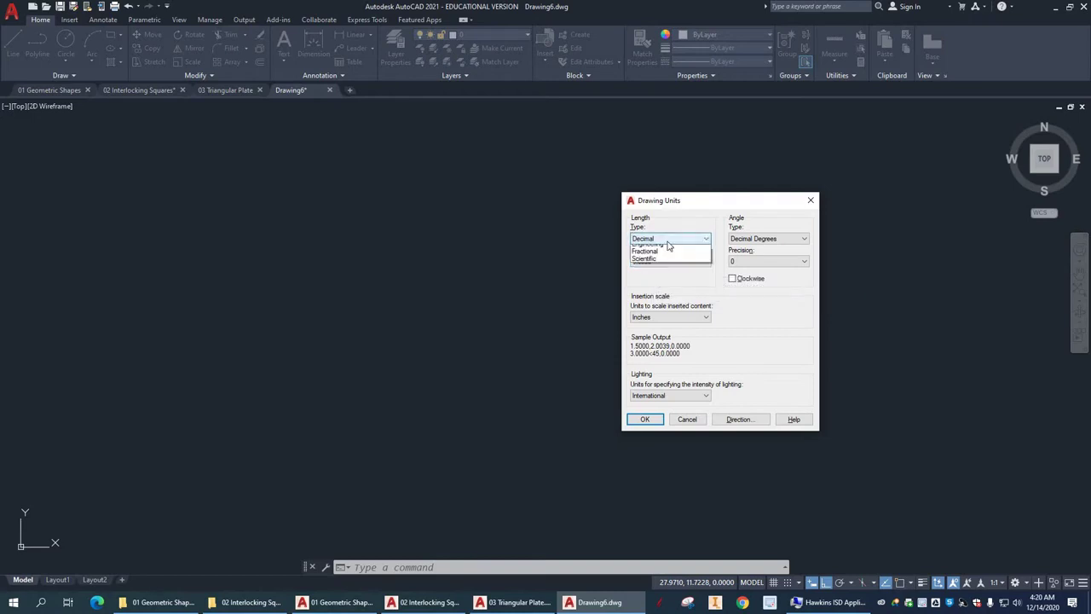
click(658, 249)
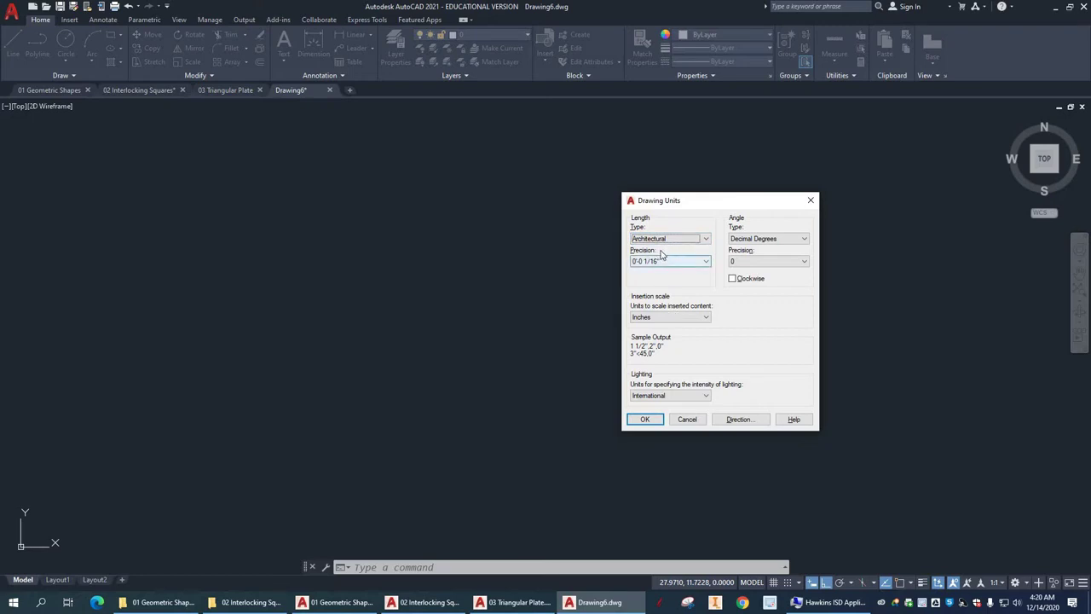
click(706, 262)
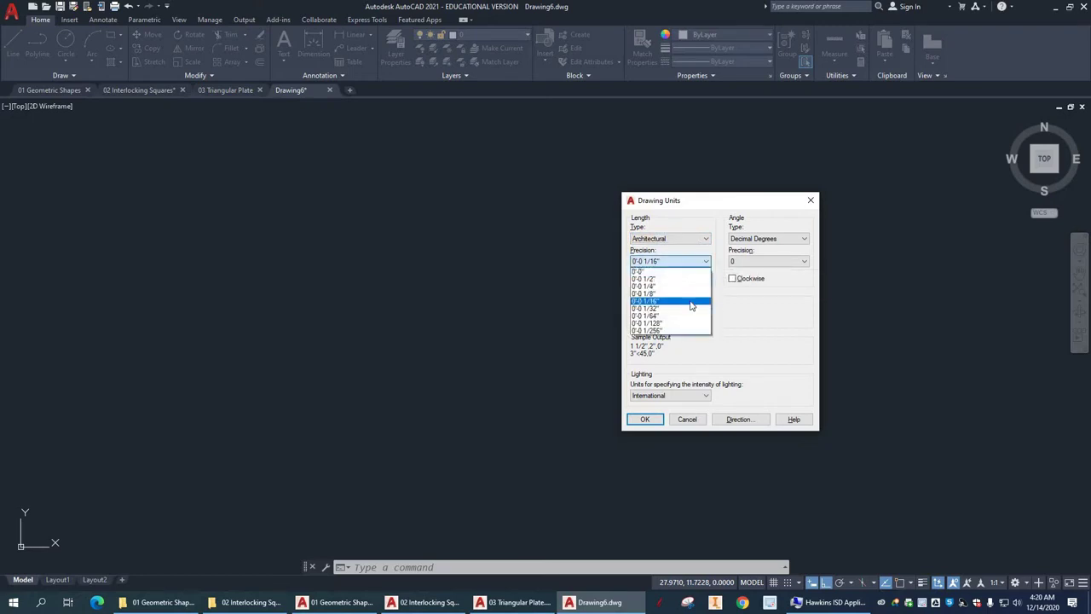
click(671, 307)
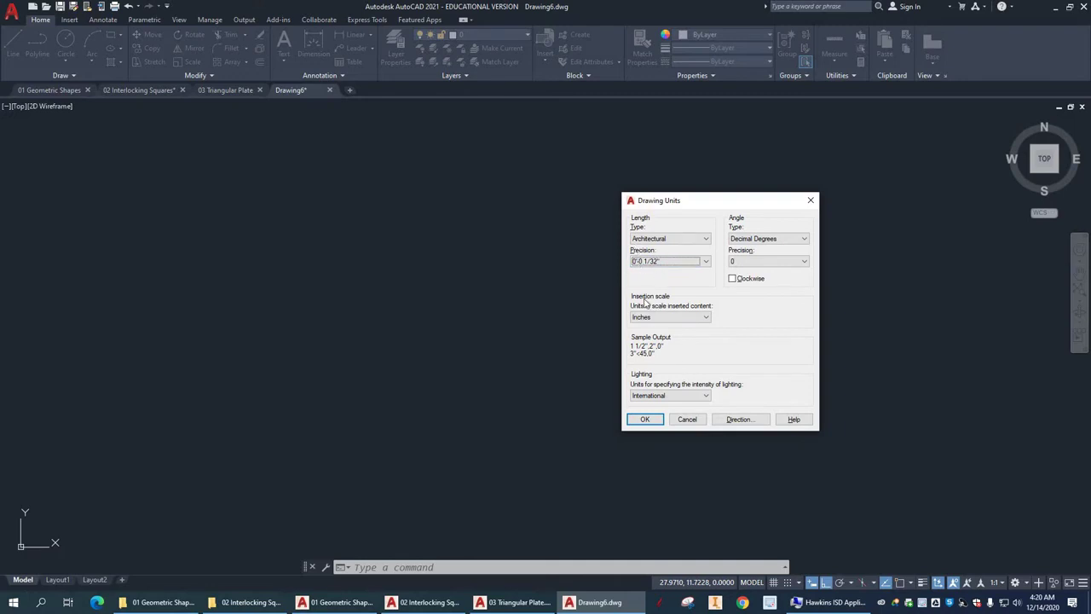
click(646, 420)
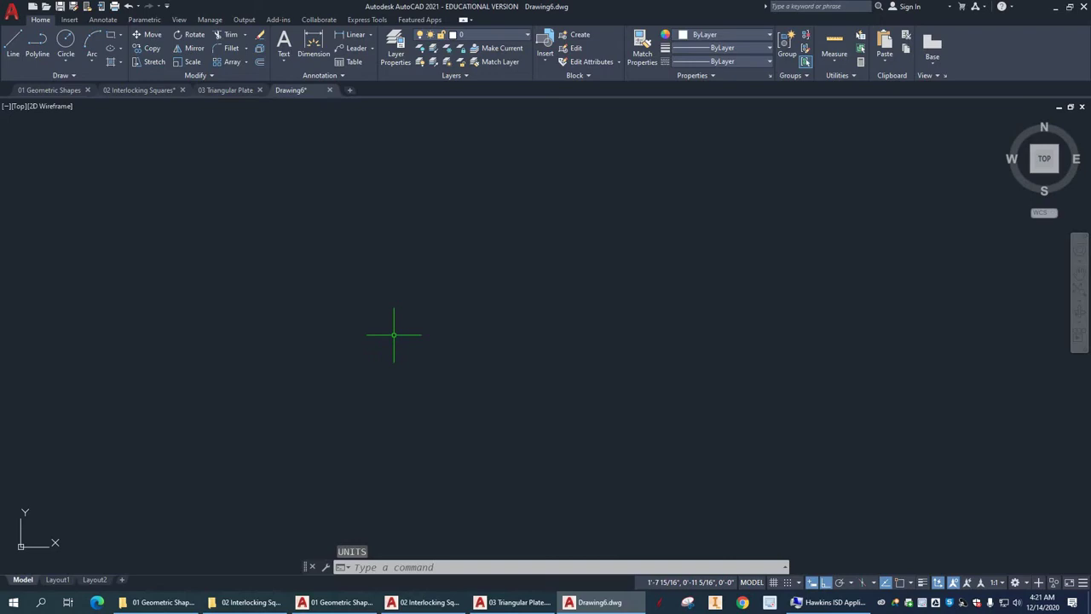
- Draw a 16-inch horizontal line in the empty drawing area, running to the right from a freely picked start point
text(l)
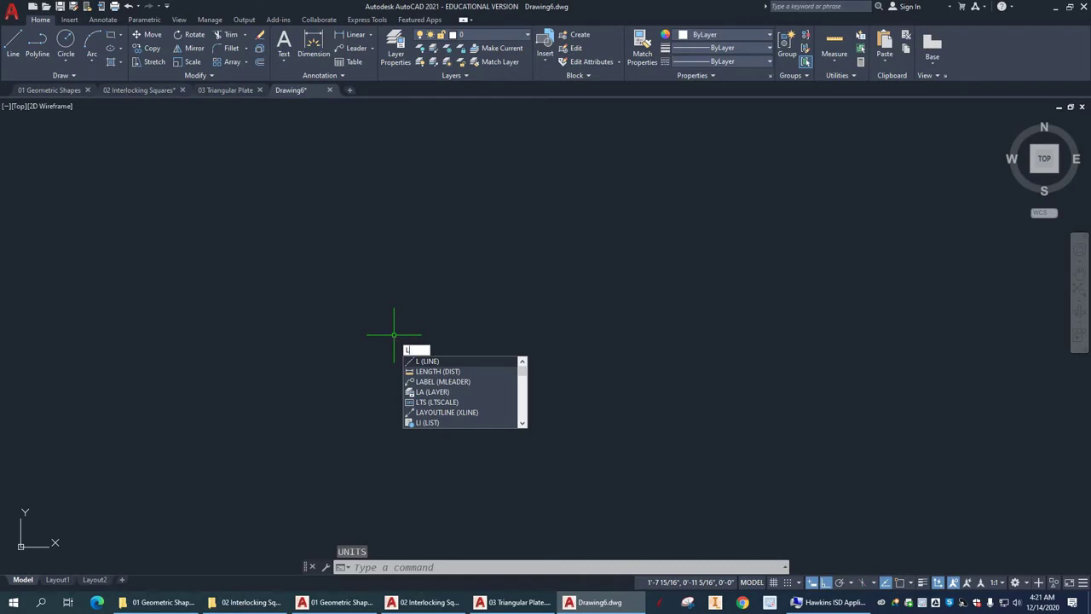
key(Return)
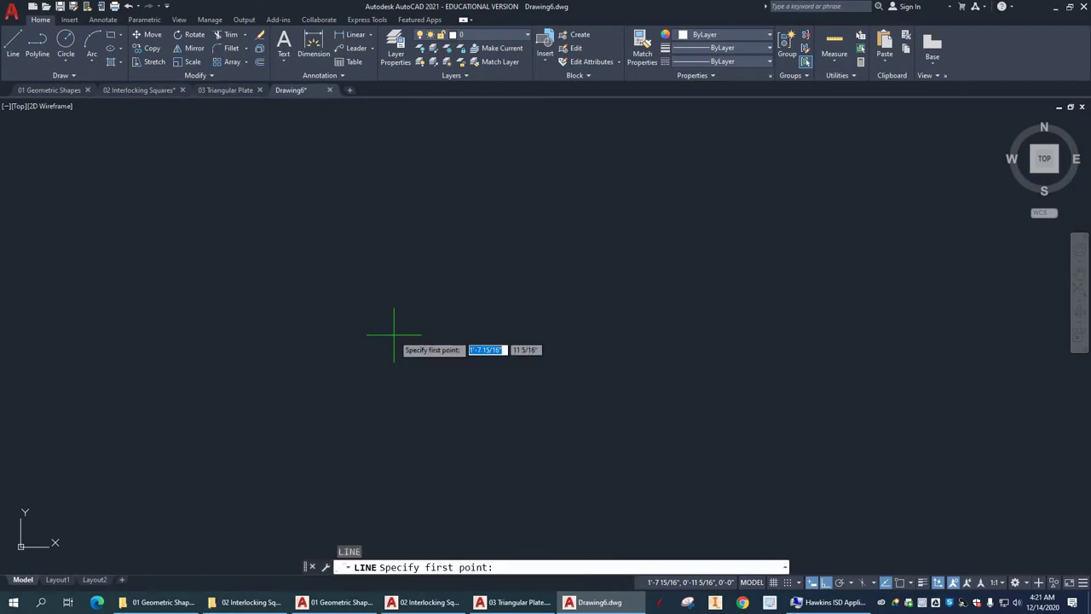
click(321, 295)
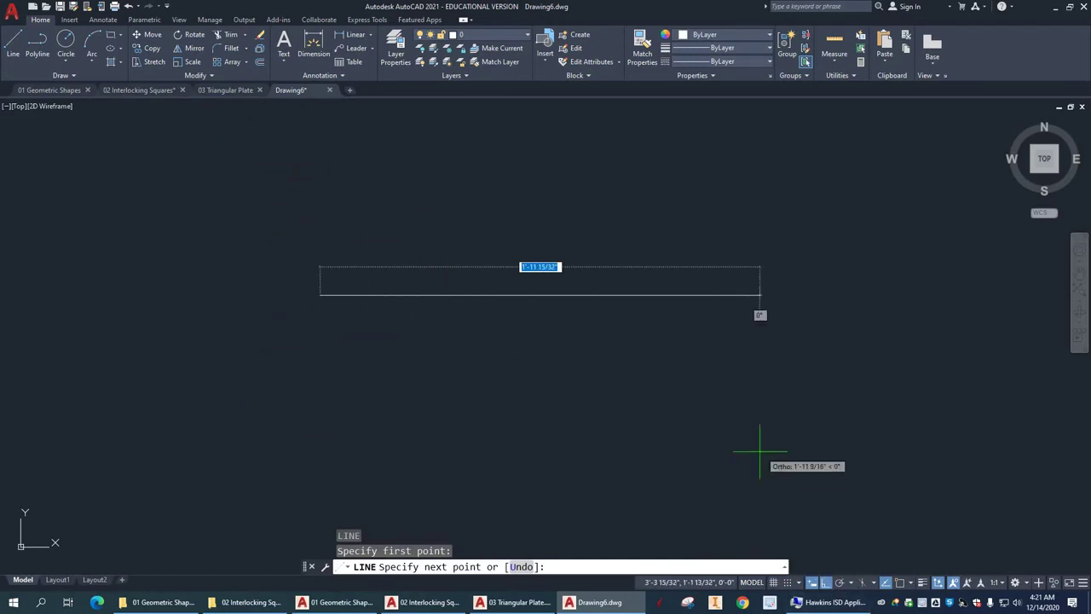
key(F8)
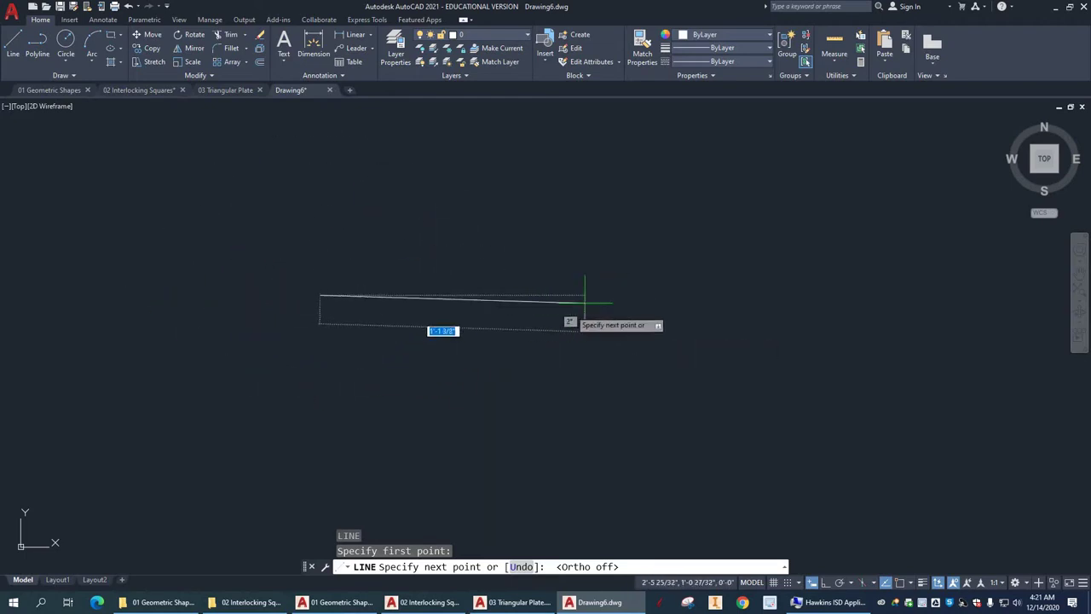
key(F8)
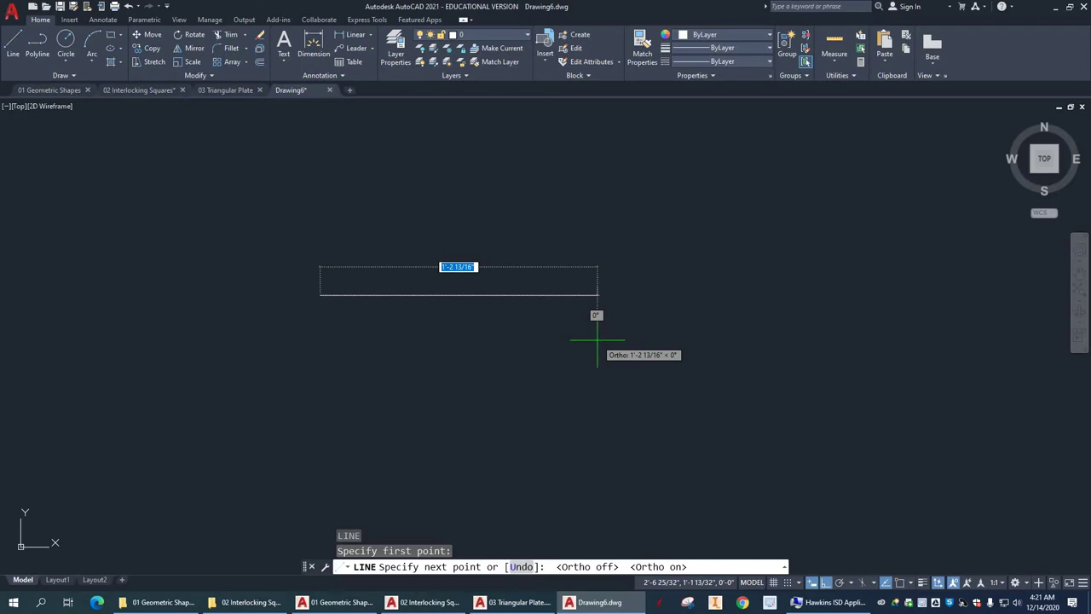
text(16)
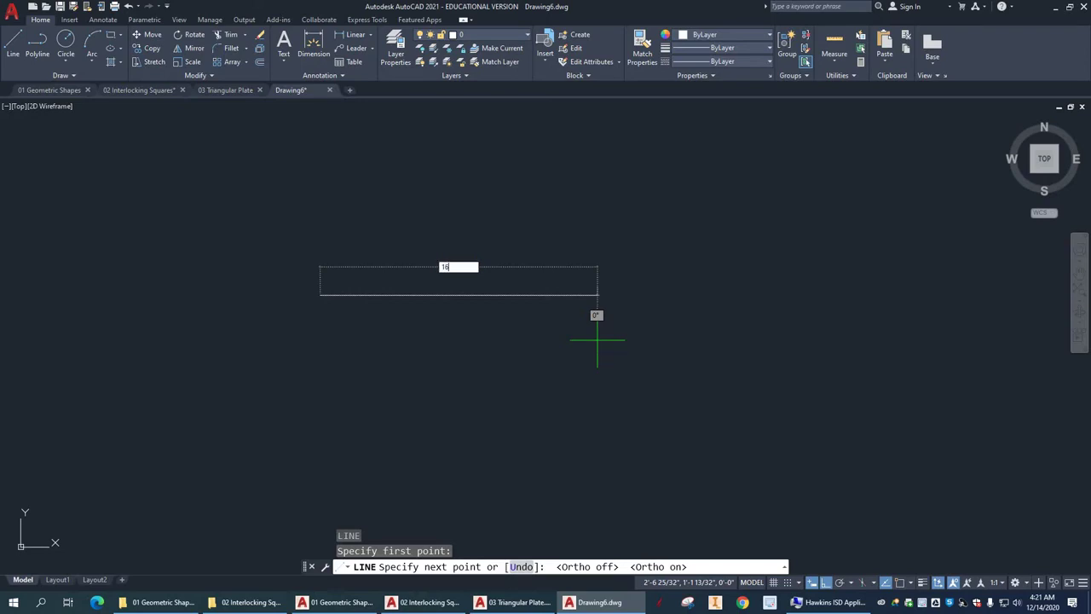
key(Return)
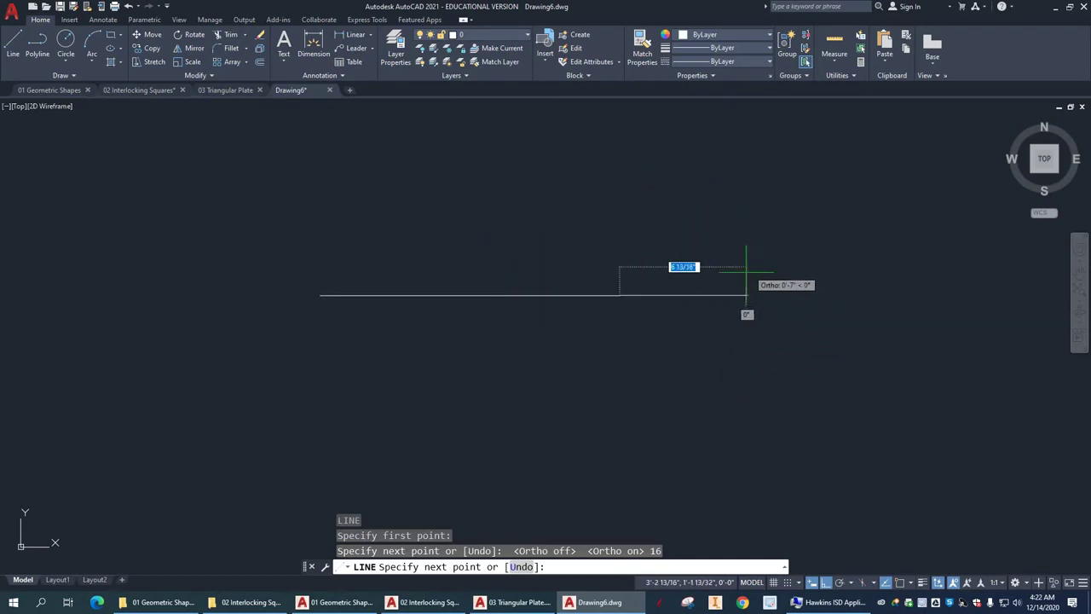
key(Return)
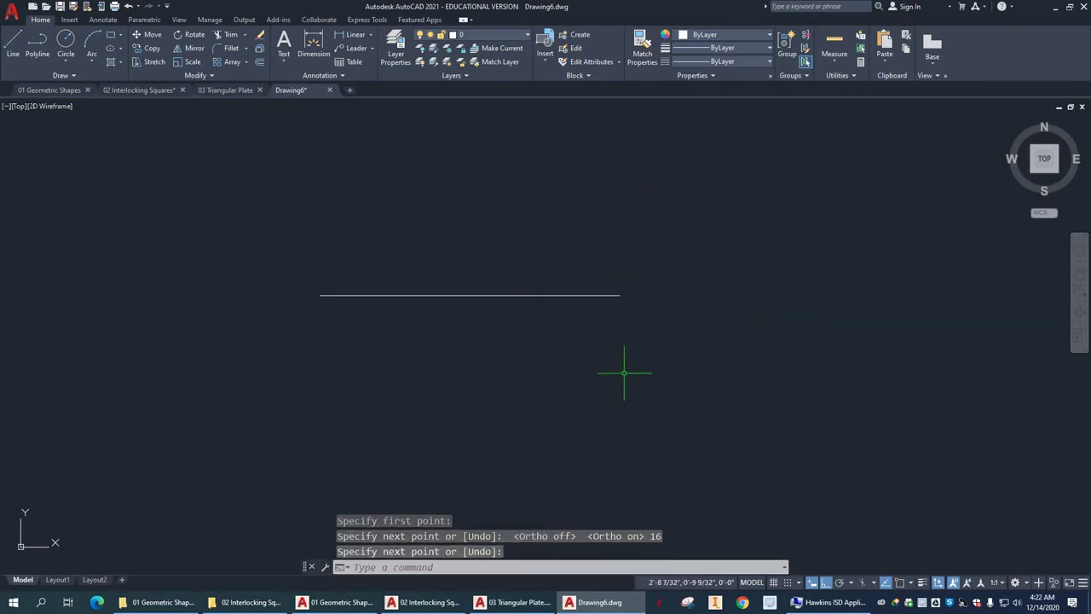
- Enable the Midpoint object snap as the only snap mode while a new Line command is active
key(Return)
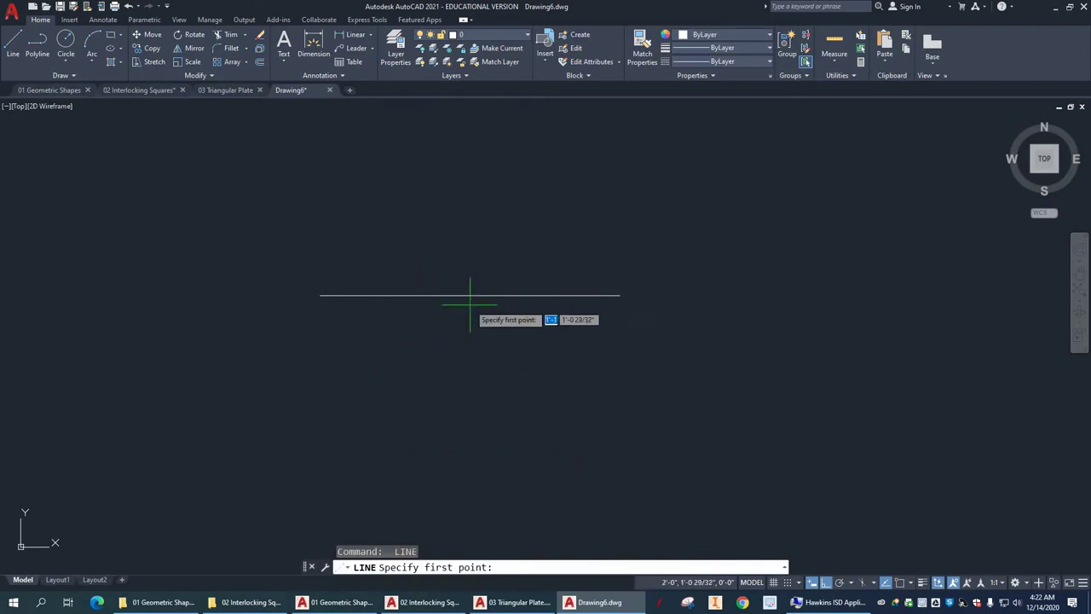
text(0)
key(BackSpace)
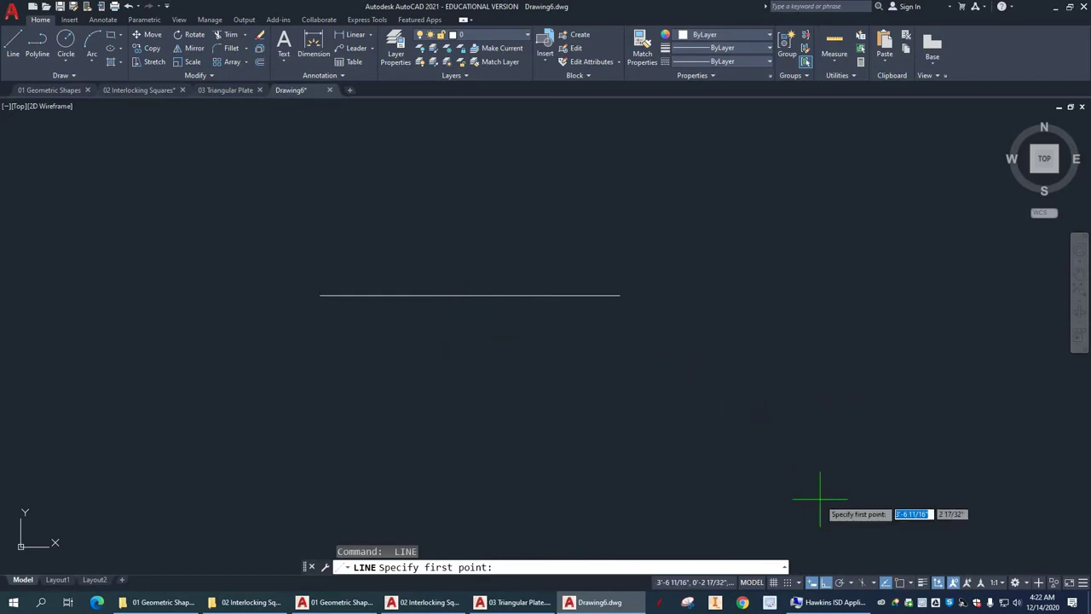
click(901, 587)
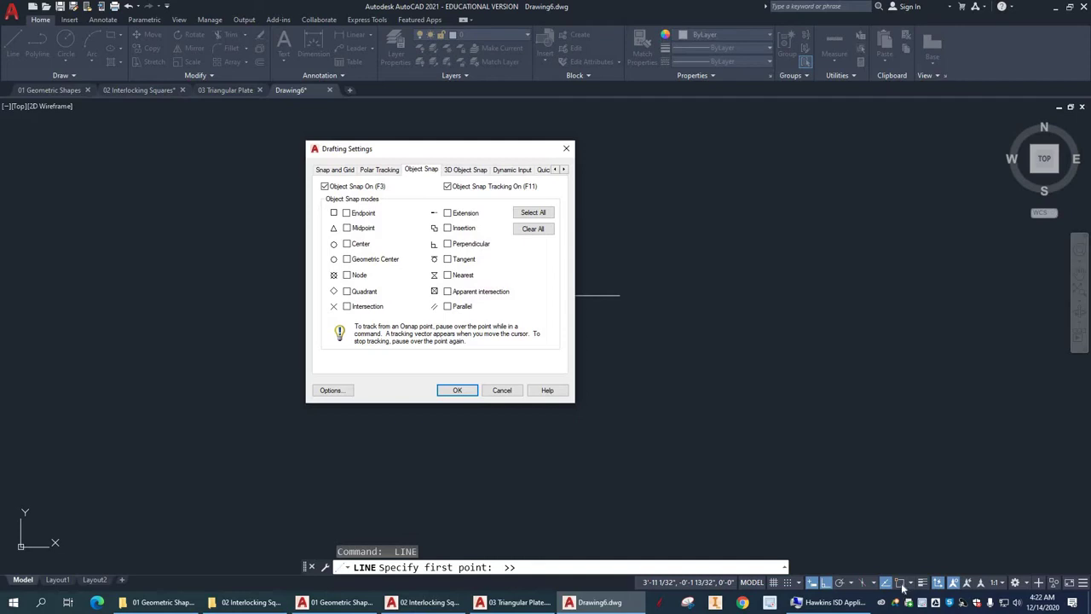
click(347, 228)
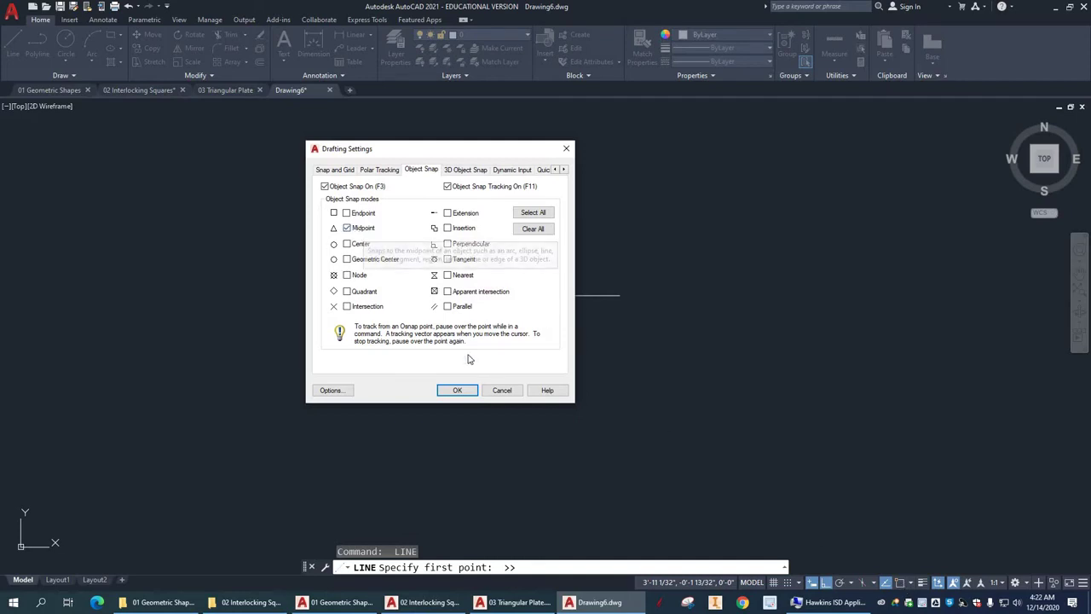
click(457, 390)
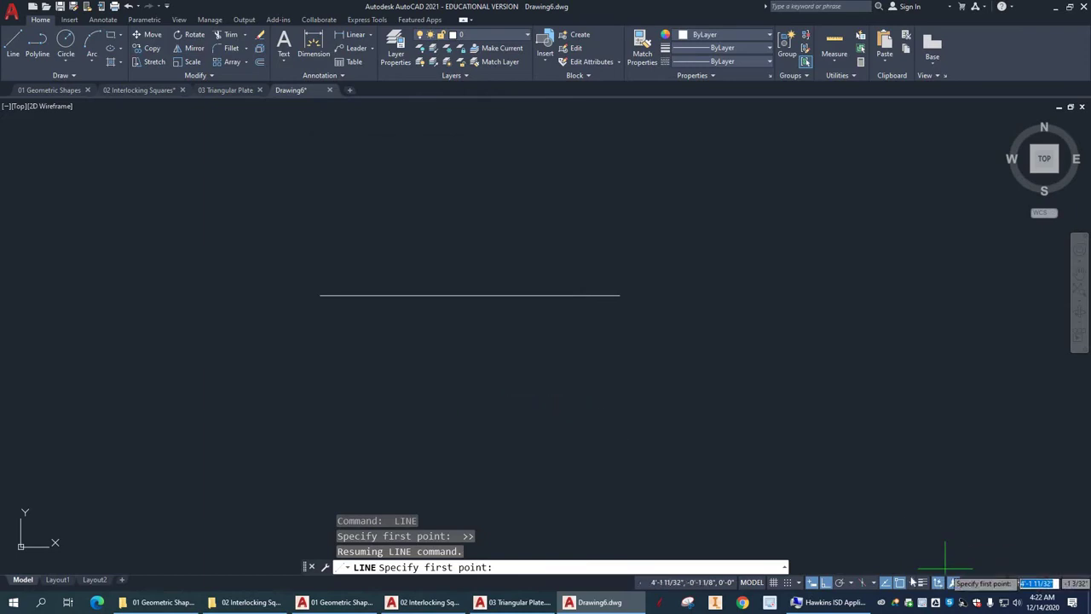
click(912, 583)
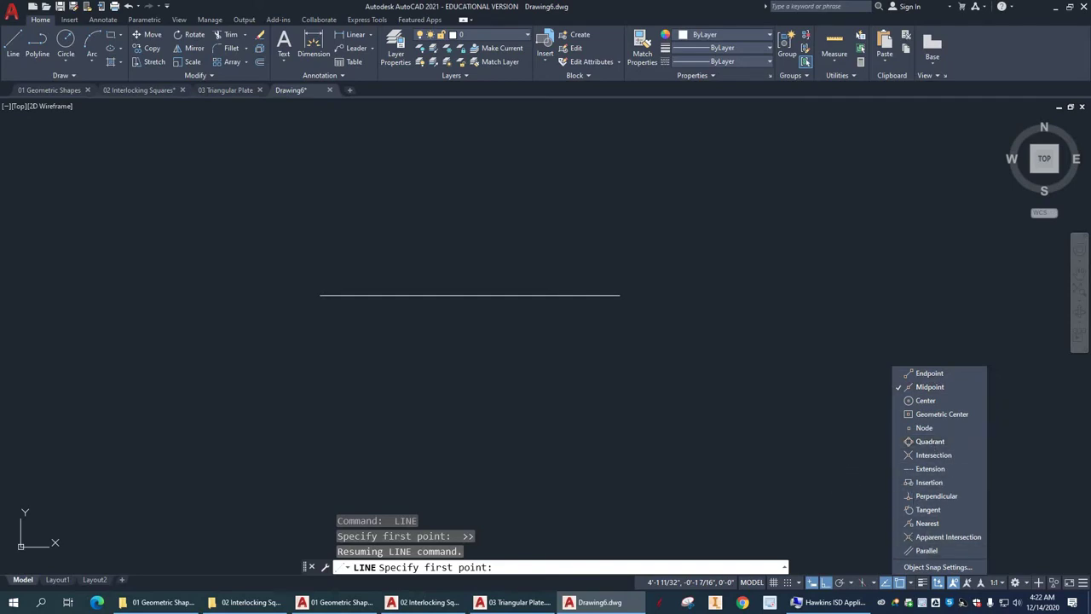
click(839, 463)
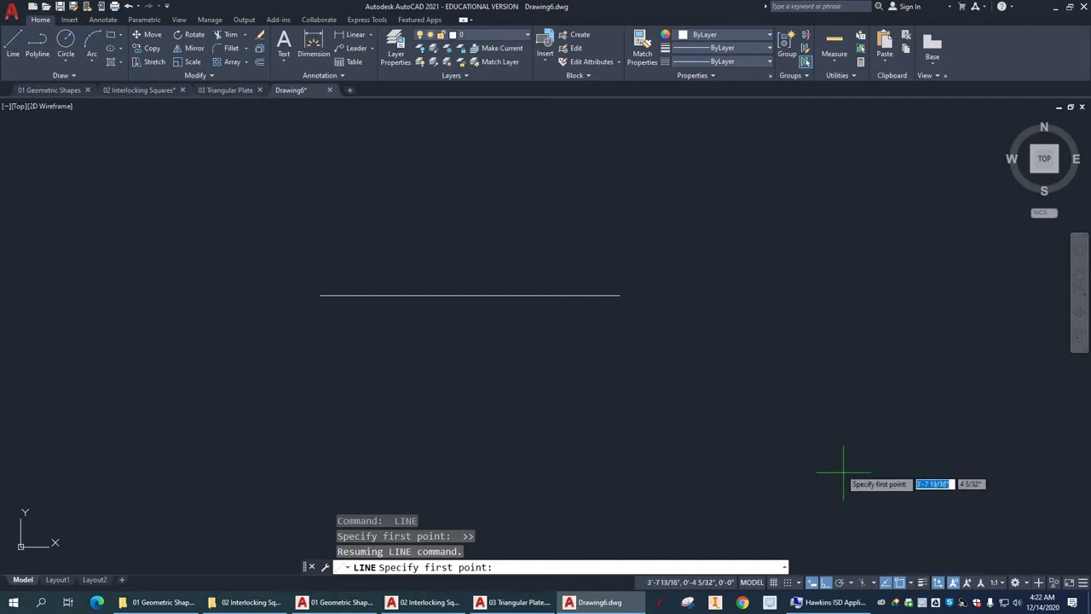
- Draw a vertical line 1'2.75" long straight down from the midpoint of the horizontal line
click(469, 296)
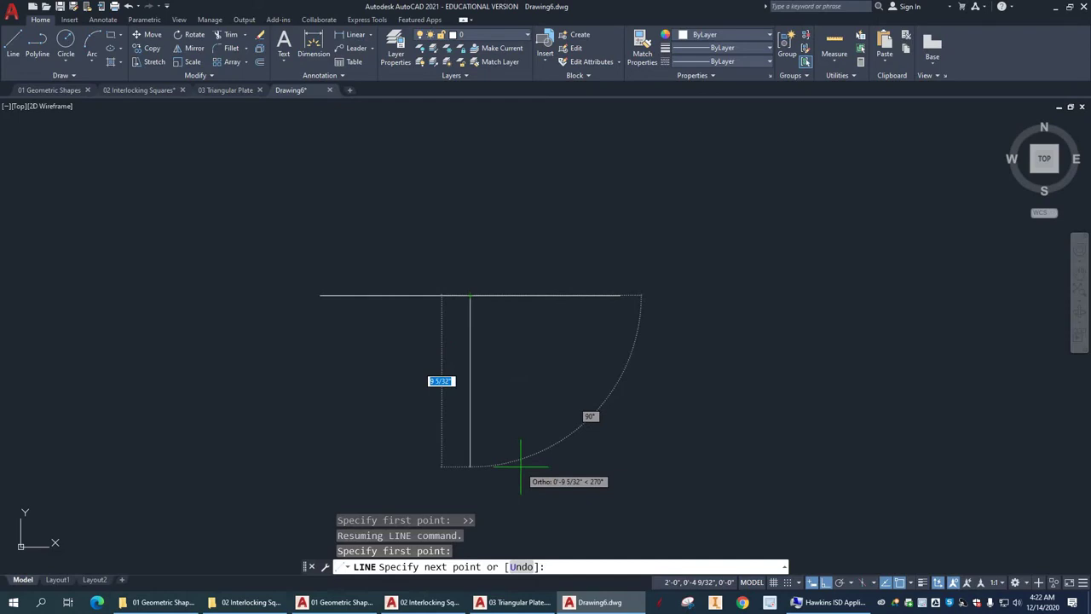
text(1'2)
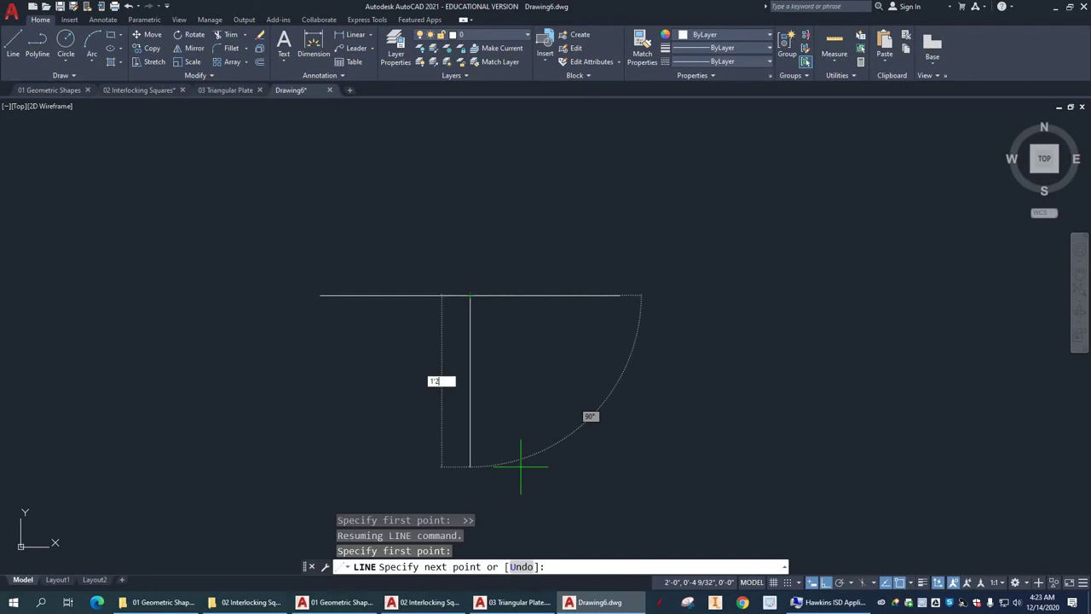
text(75)
key(Return)
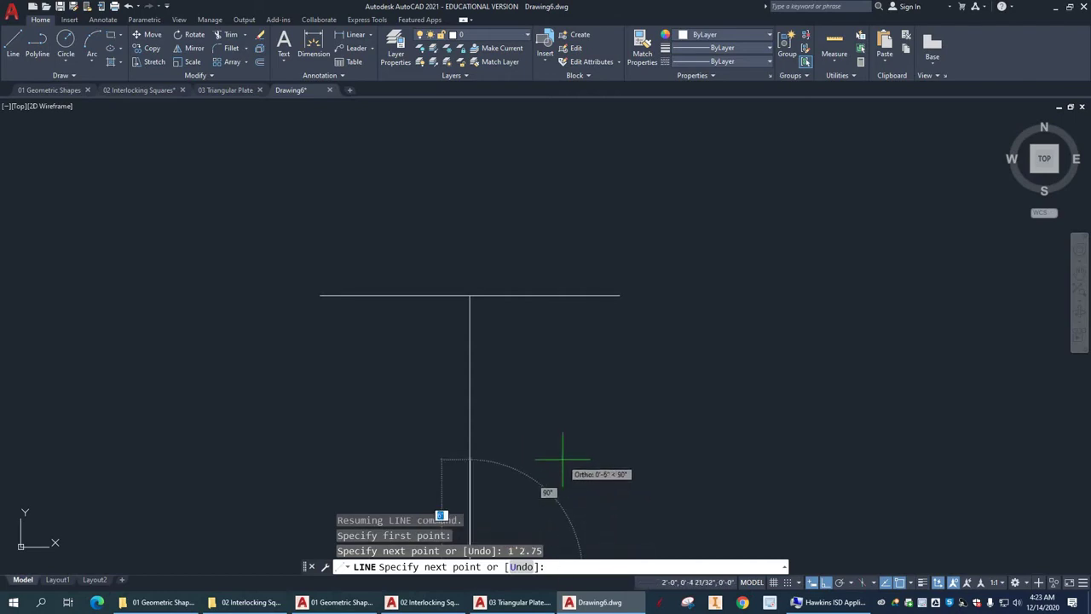
middle_drag(563, 460, 609, 341)
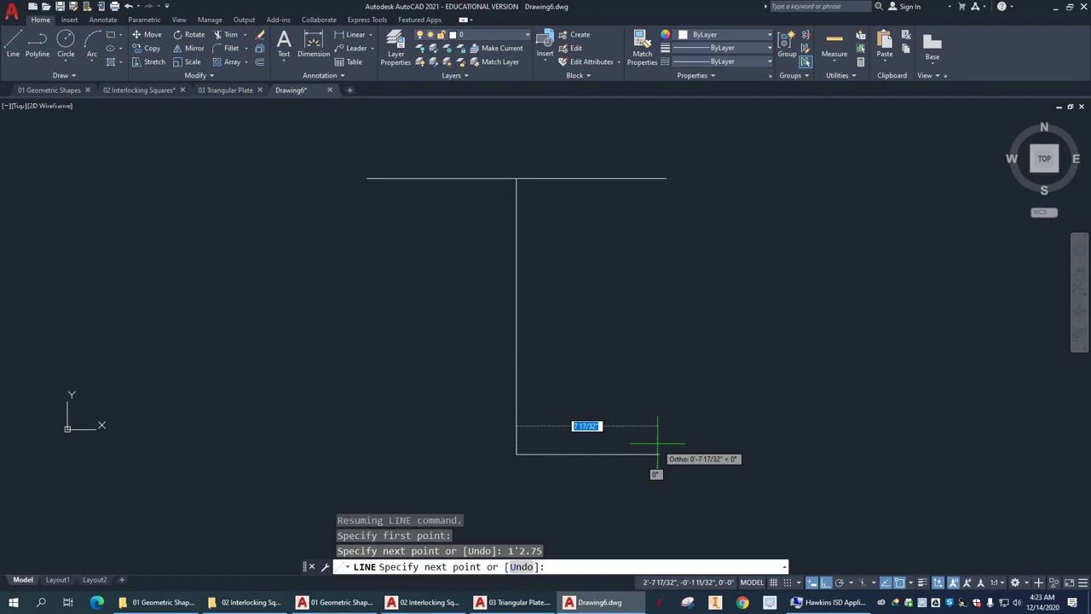
- Finish the line and enable the Endpoint object snap while a new Circle command is active
key(Return)
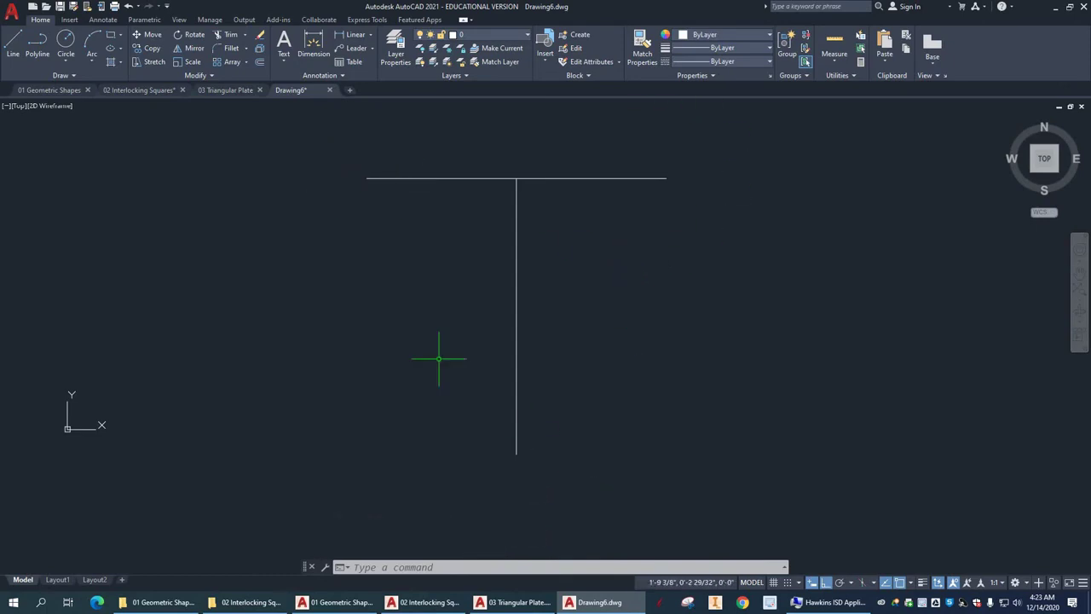
text(c)
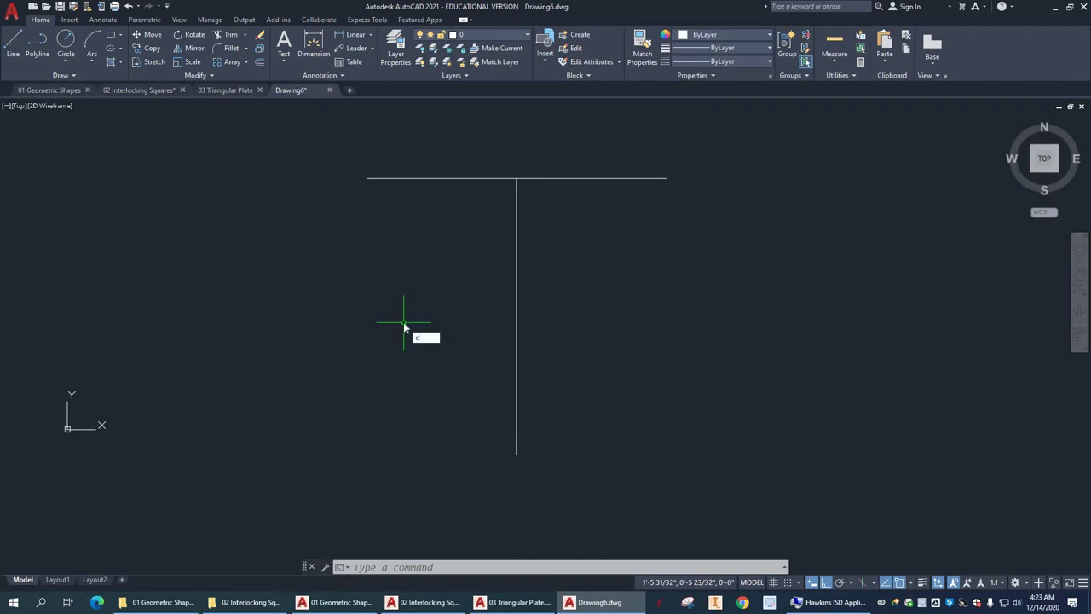
key(Return)
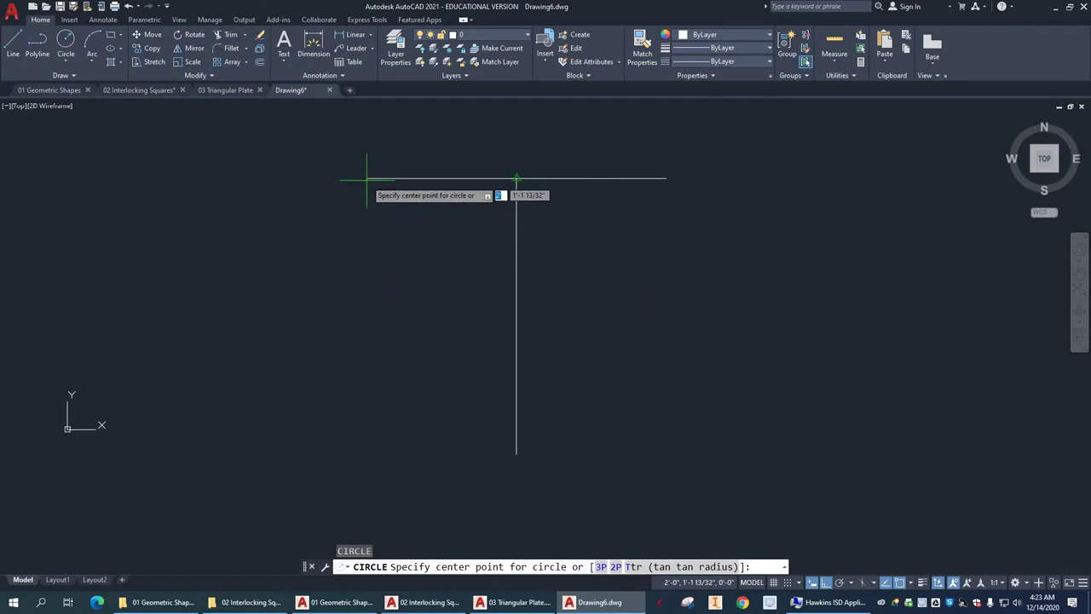
click(913, 584)
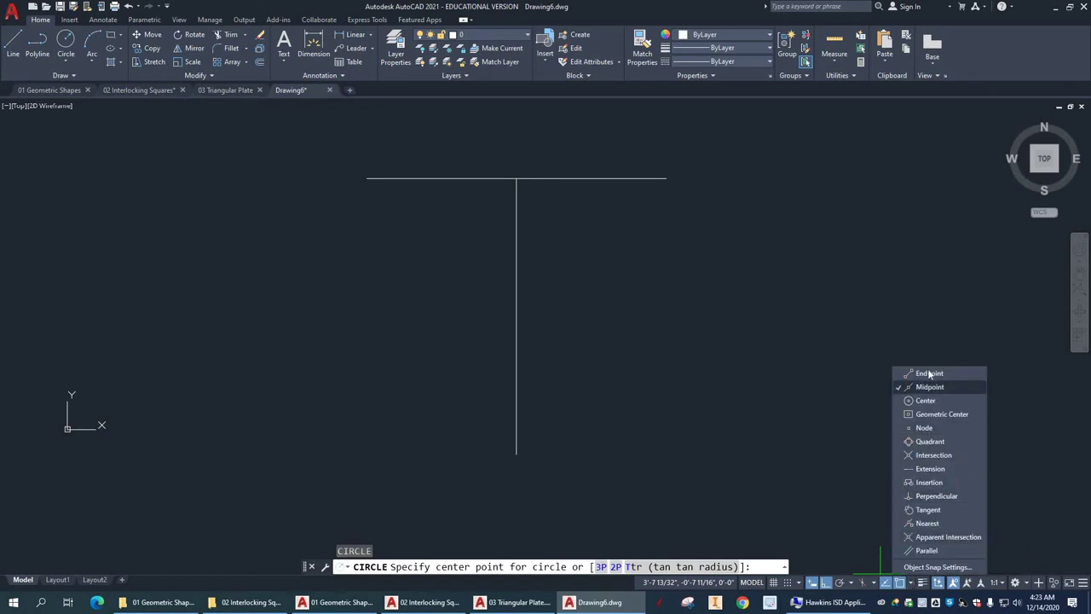
click(817, 399)
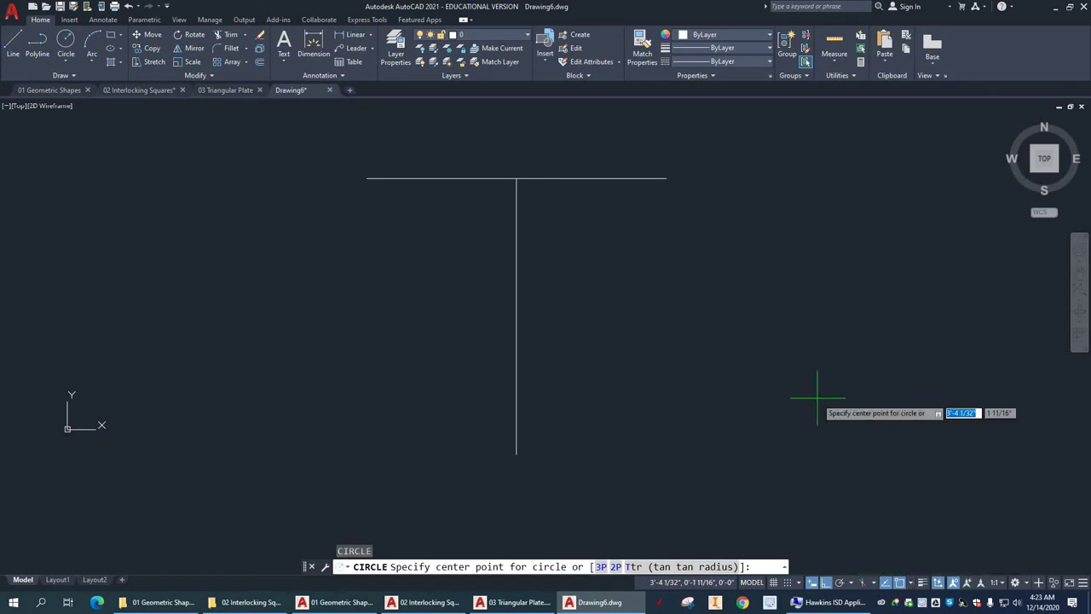
- Draw a circle with a radius of 2-17/32" centred on the left end of the horizontal line
click(367, 178)
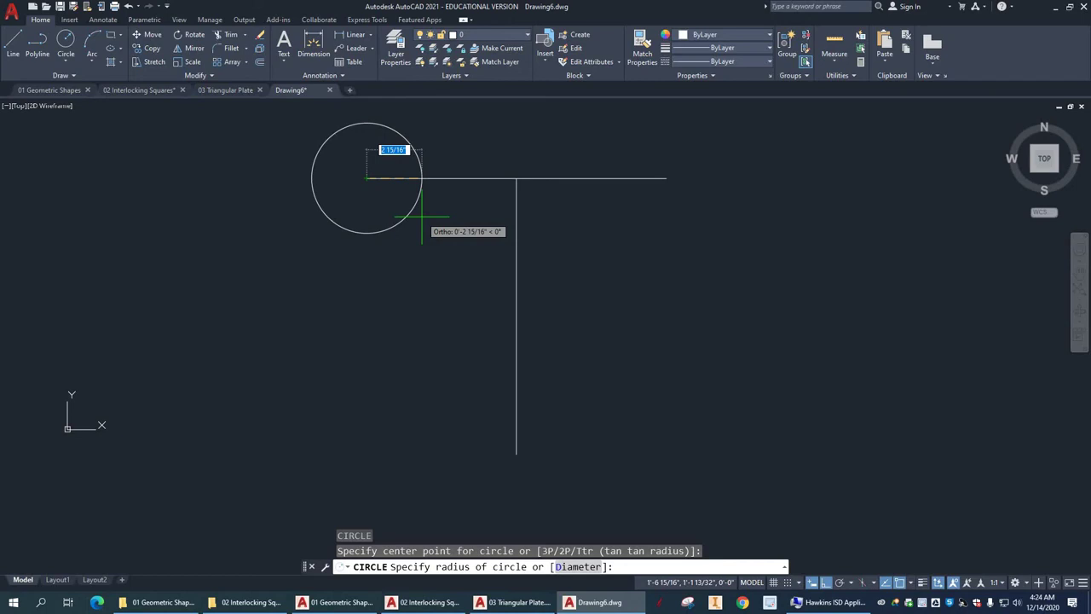
text(2)
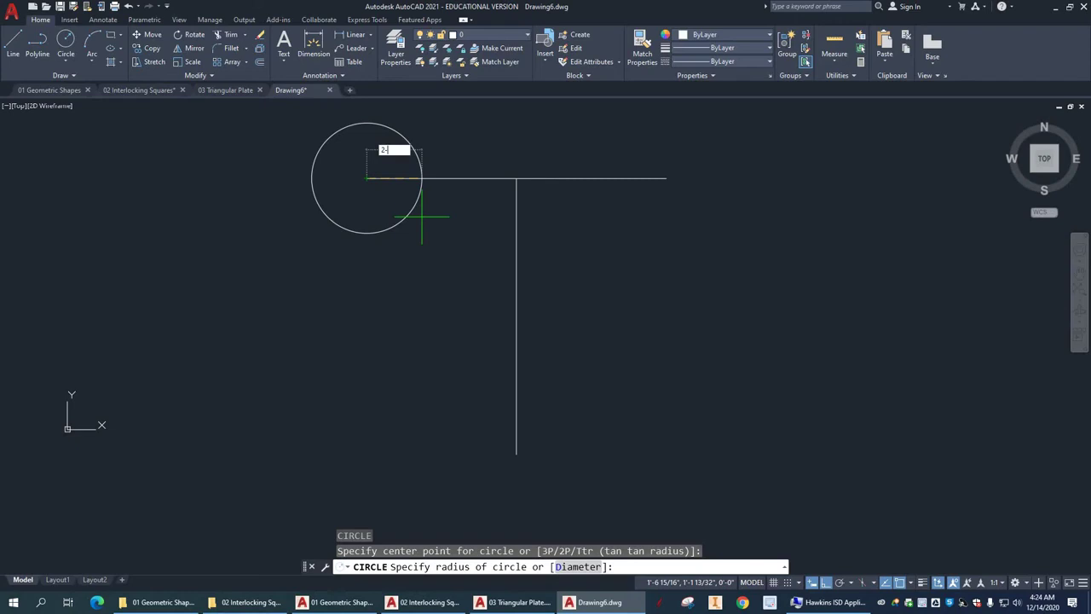
text(-17/32)
key(Return)
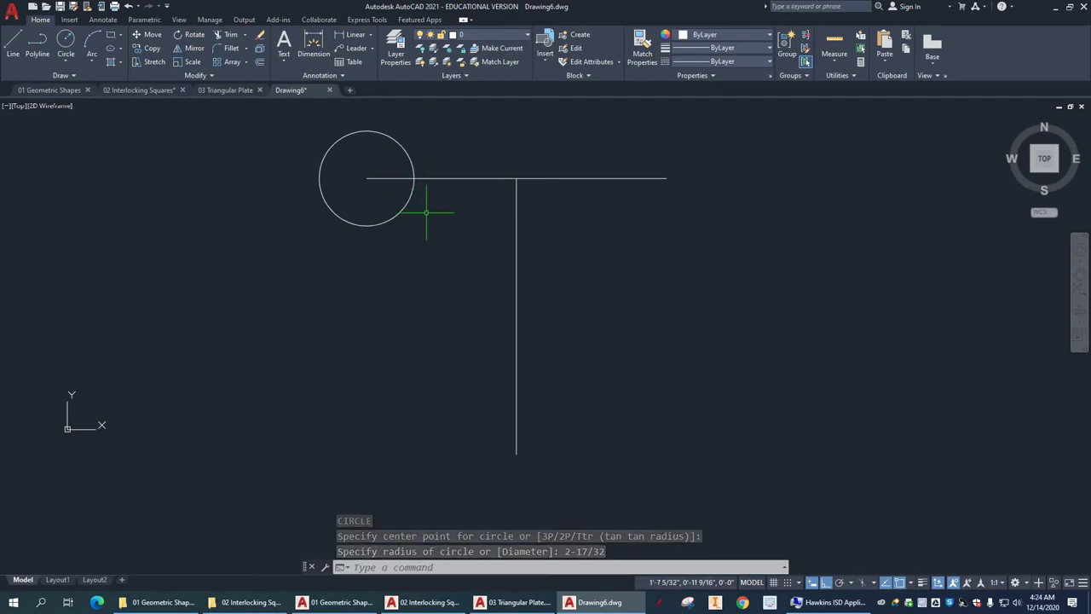
- Draw a second circle on the left end of the horizontal line with a diameter of 2-17/32"
key(Return)
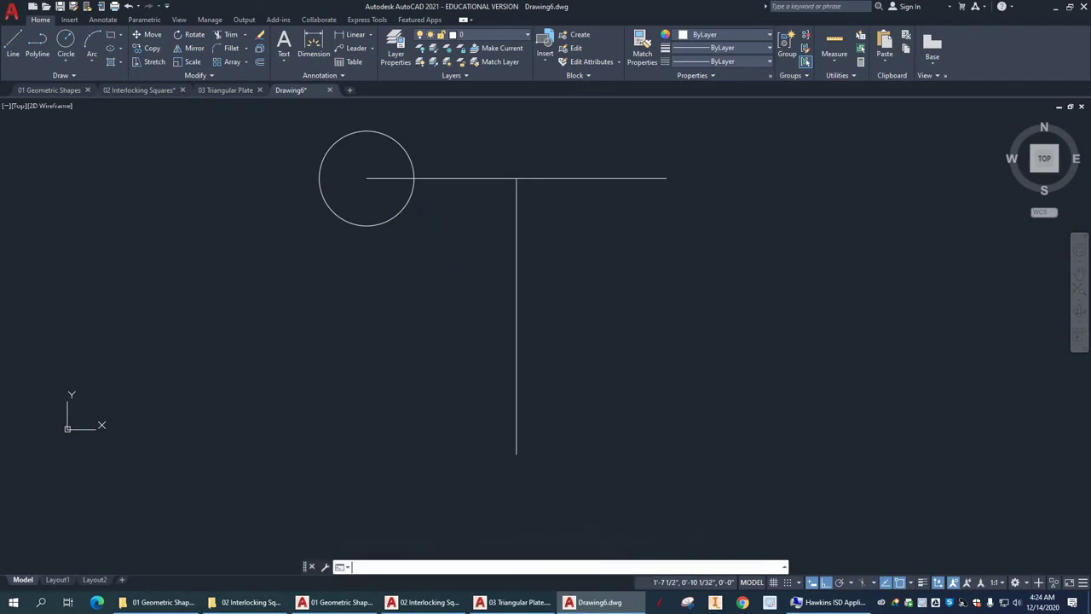
click(367, 178)
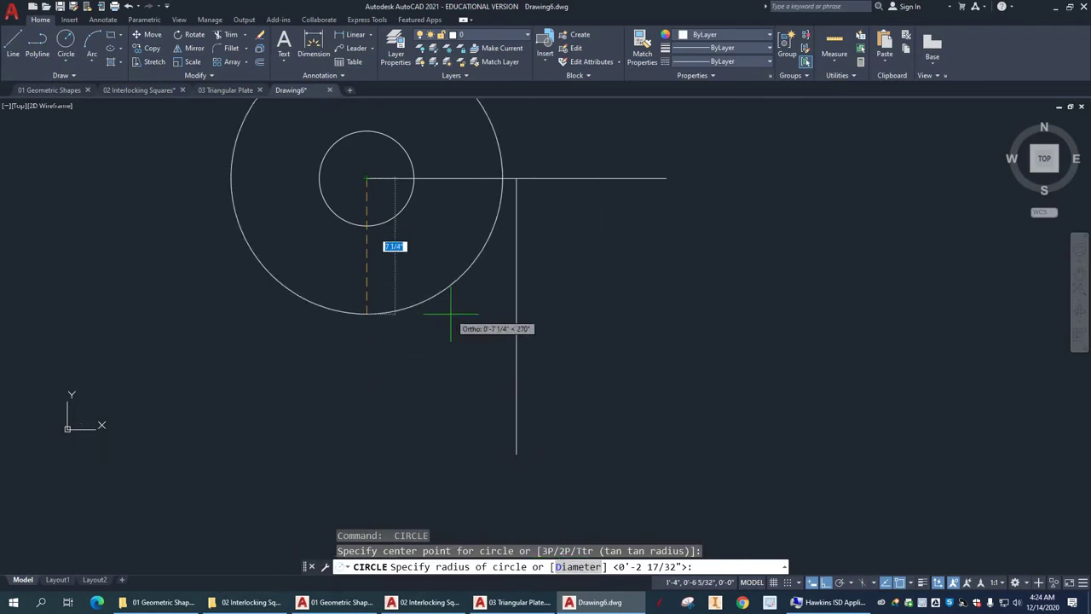
text(d)
key(Return)
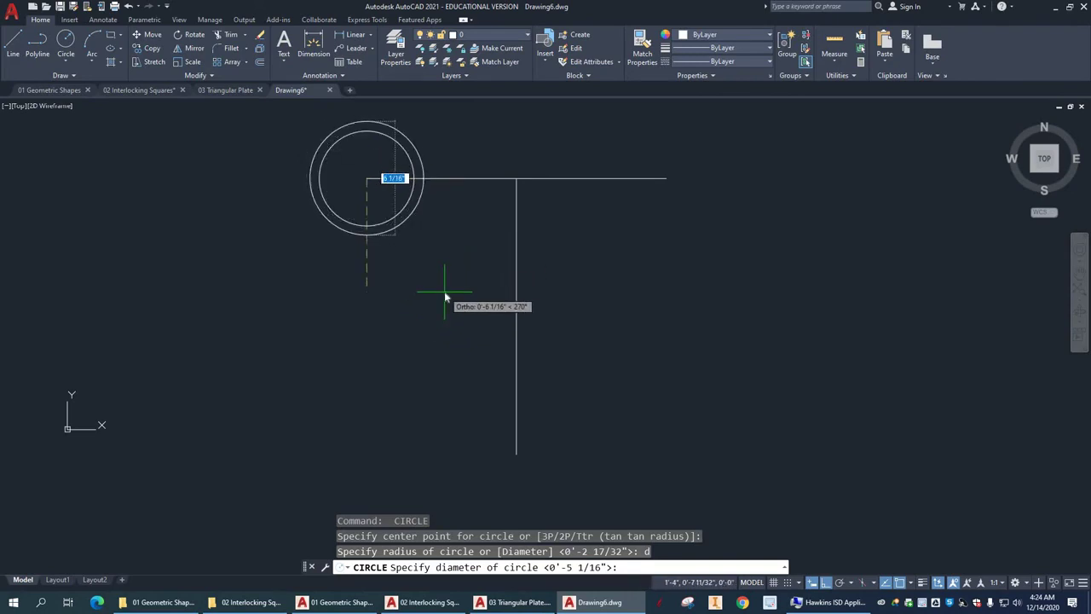
text(2)
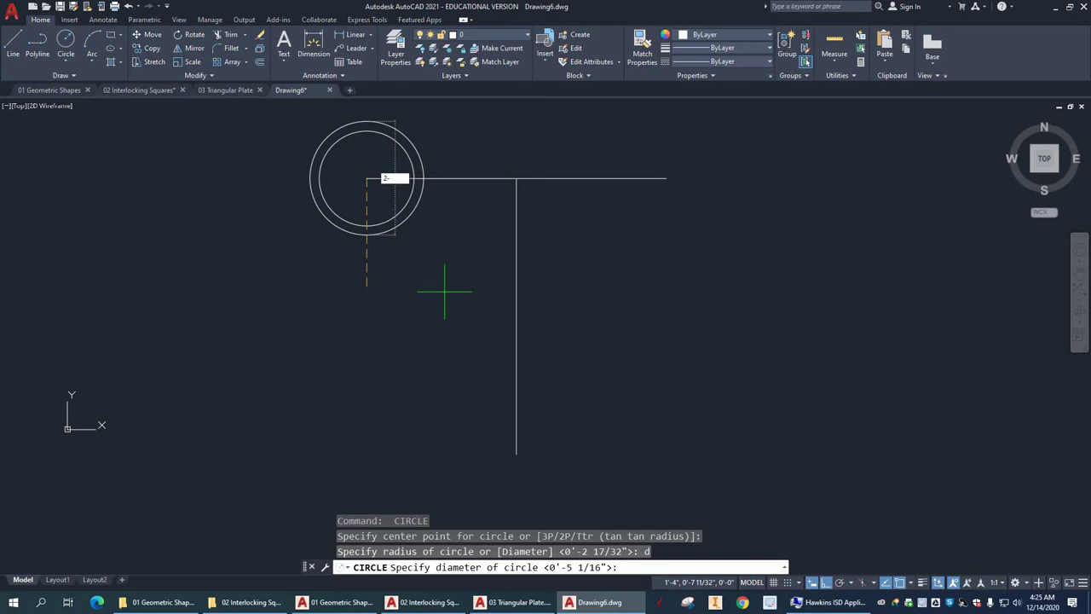
text(-17/32)
key(Return)
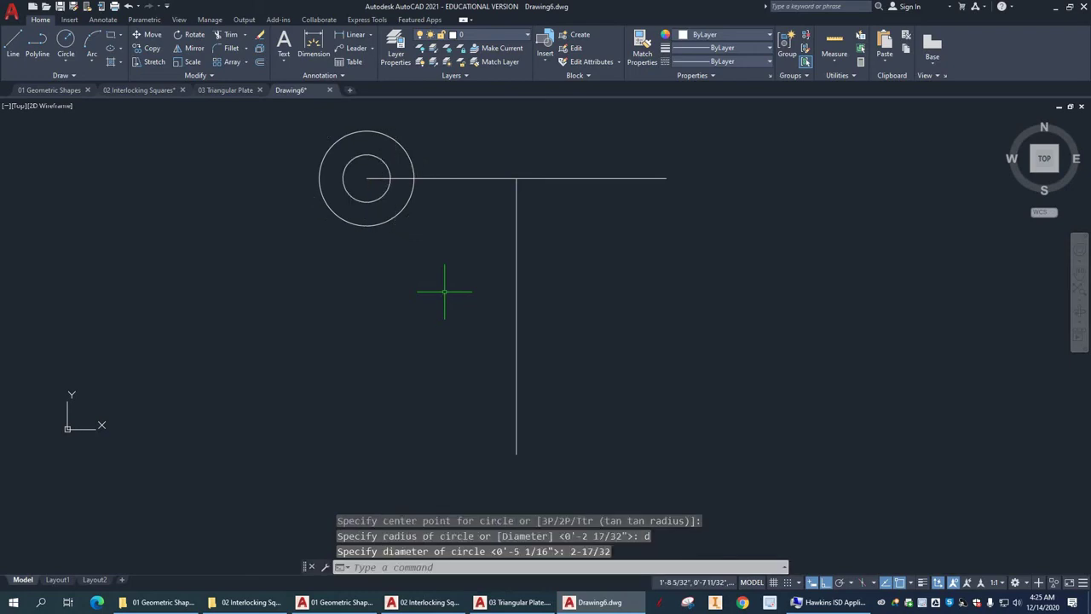
- Delete the larger circle at the left end of the horizontal line, and undo the deletion
click(384, 133)
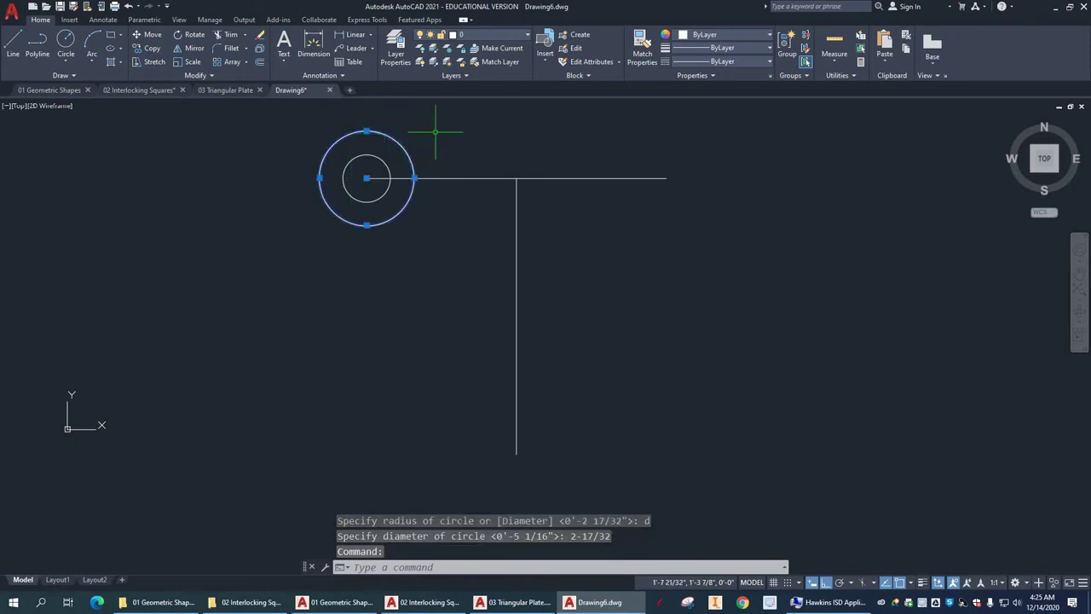
key(Delete)
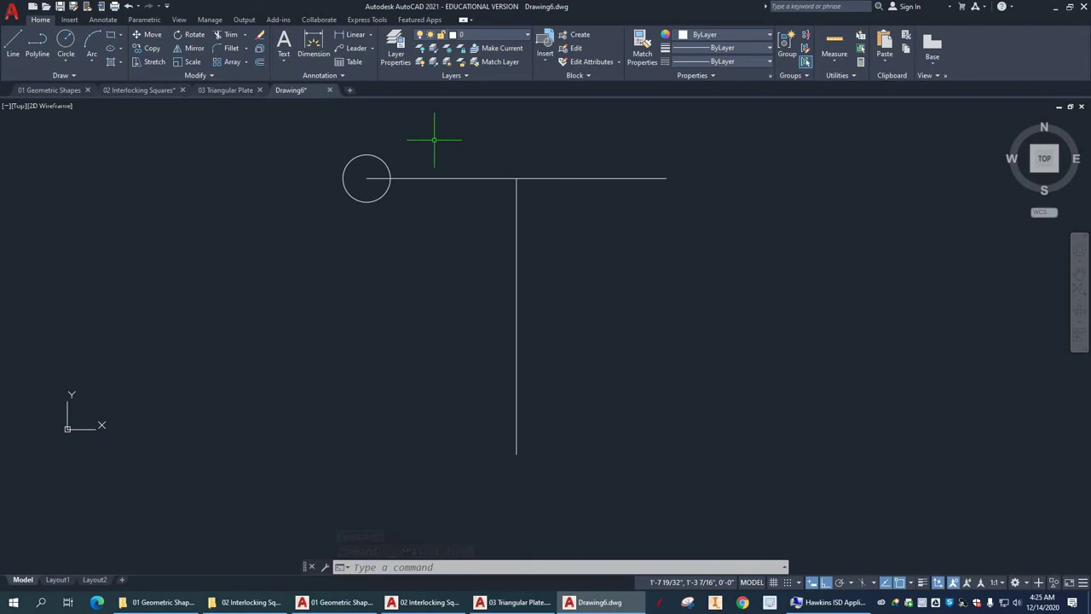
key(ctrl+z)
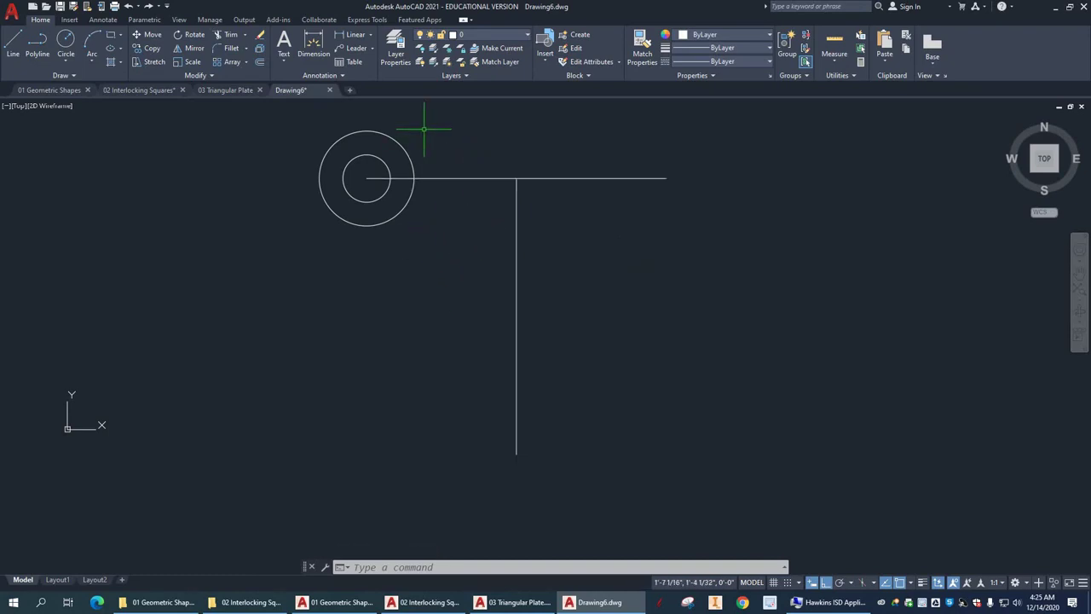
- Remove the larger of the two concentric circles with the Erase command, and undo the erase
text(E)
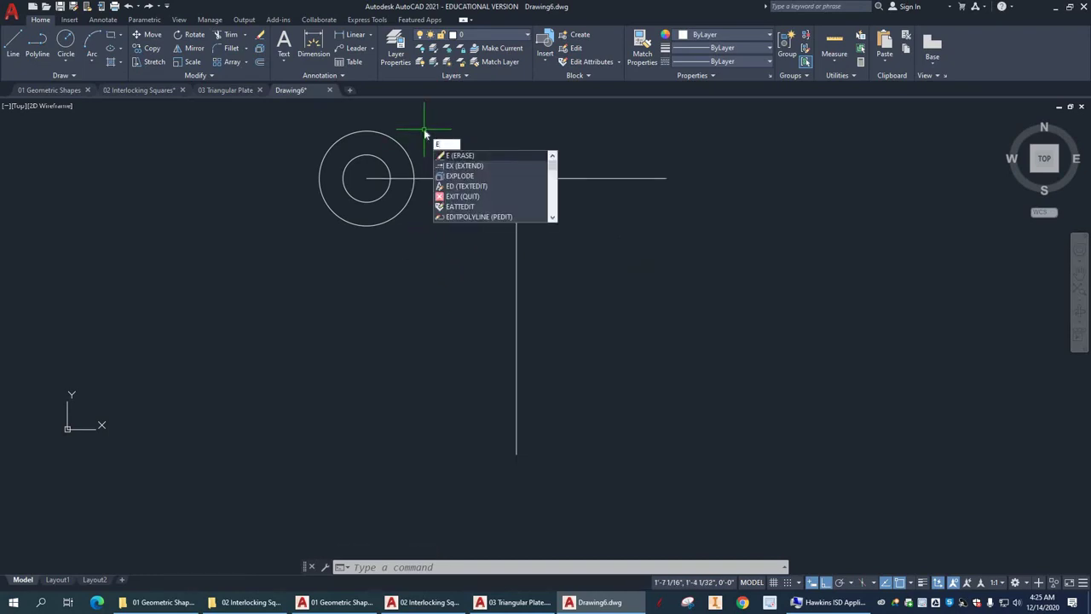
key(Return)
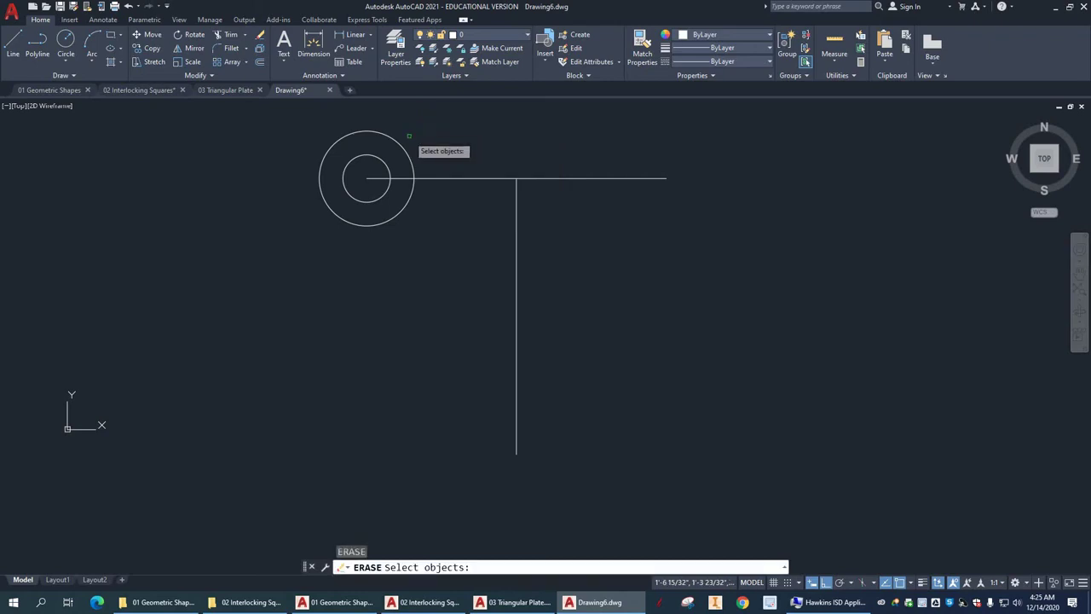
click(401, 145)
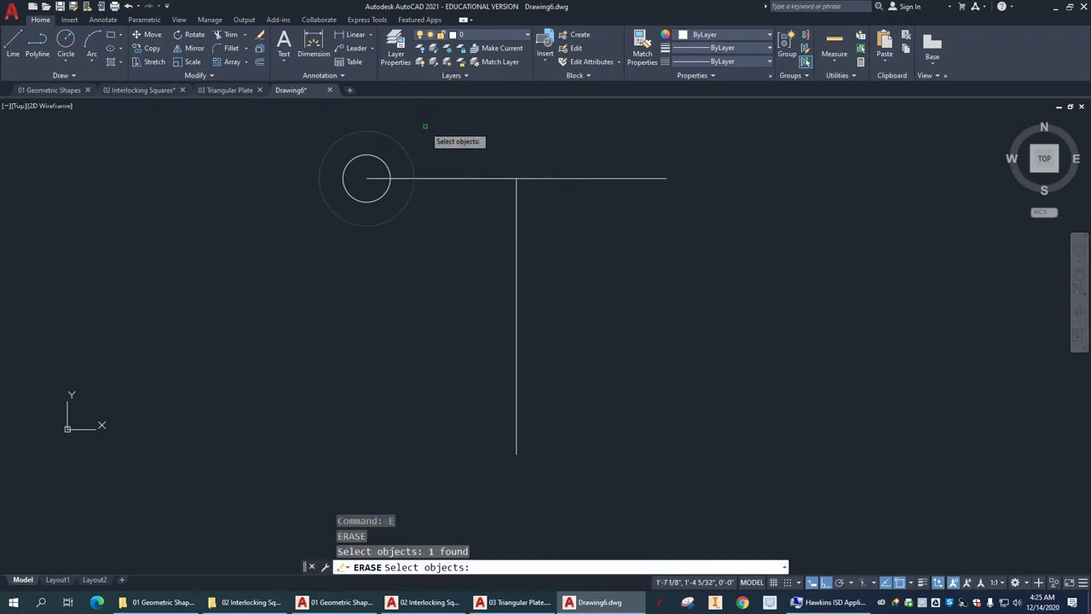
key(Return)
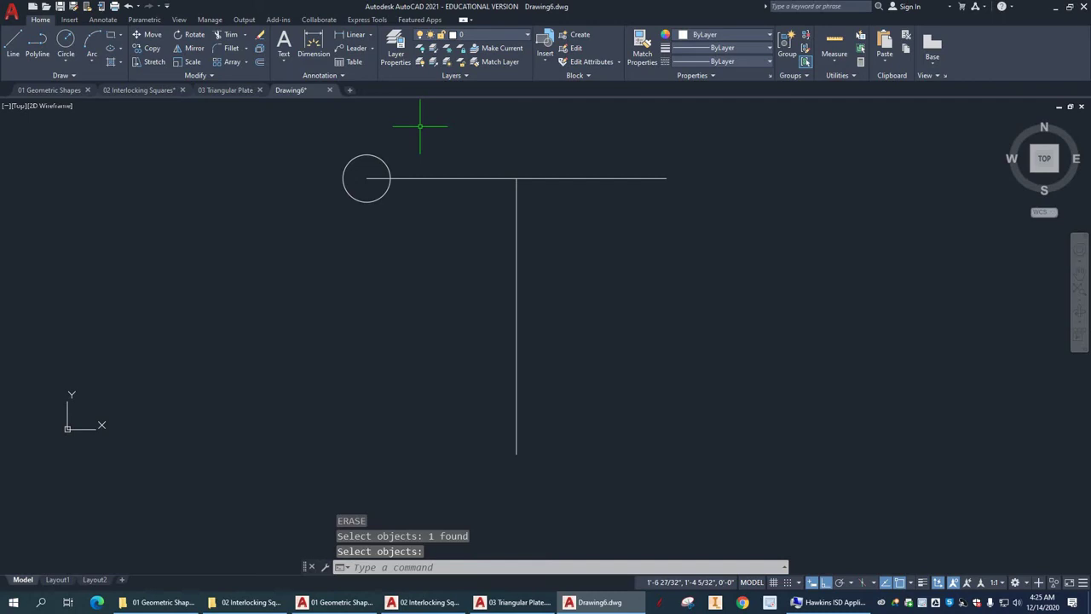
key(ctrl+z)
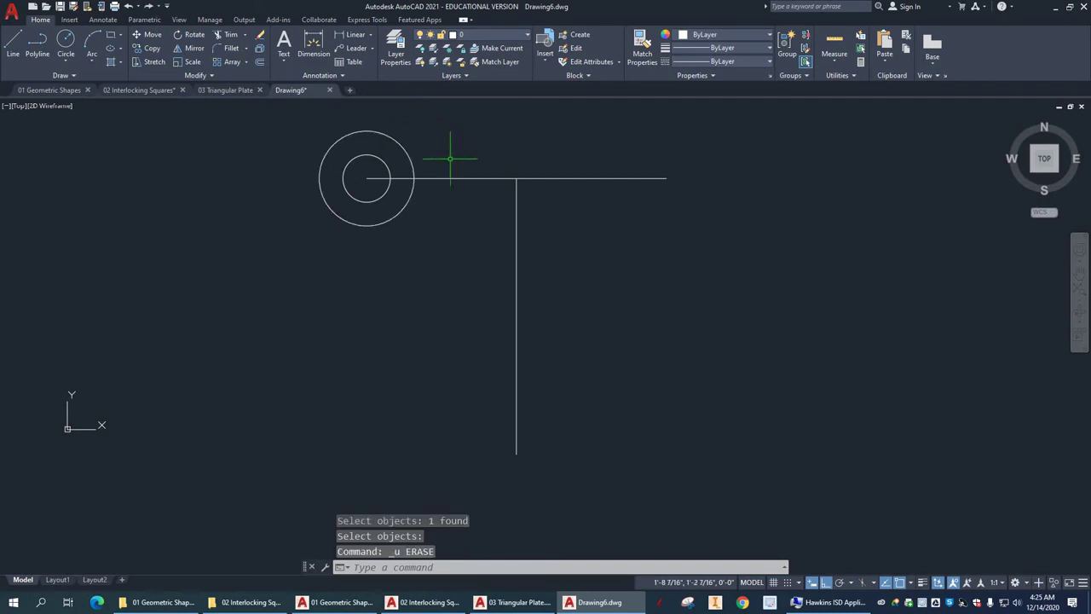
- Delete the larger circle so only the 2-17/32" diameter circle stays at the horizontal line's left end
click(410, 152)
key(Delete)
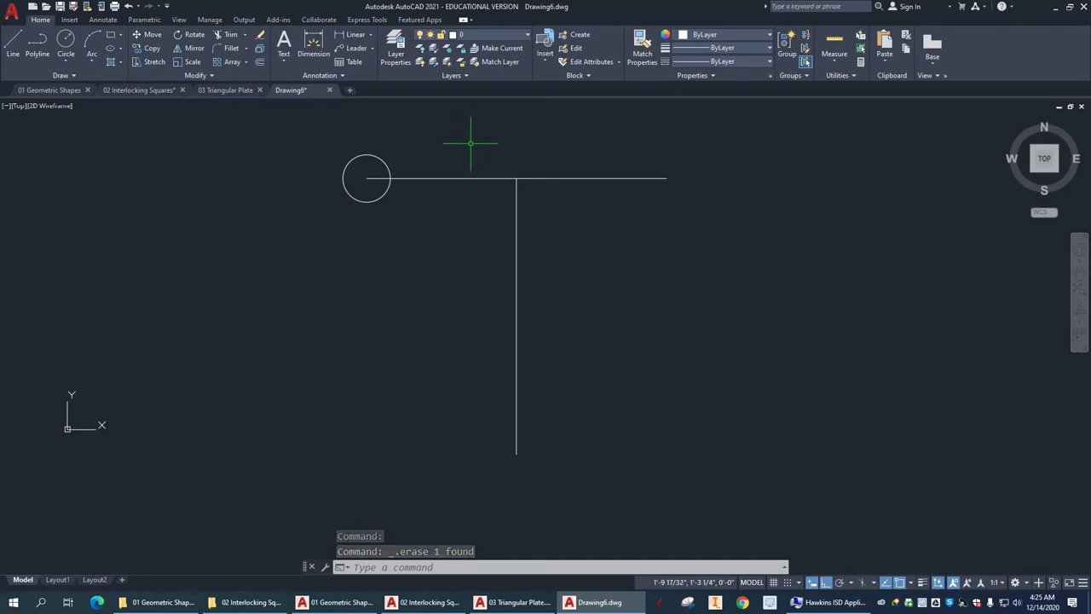
- Draw two more circles with the default 1 9/32" radius, centred on the horizontal line's right end and the vertical line's lower end
text(c)
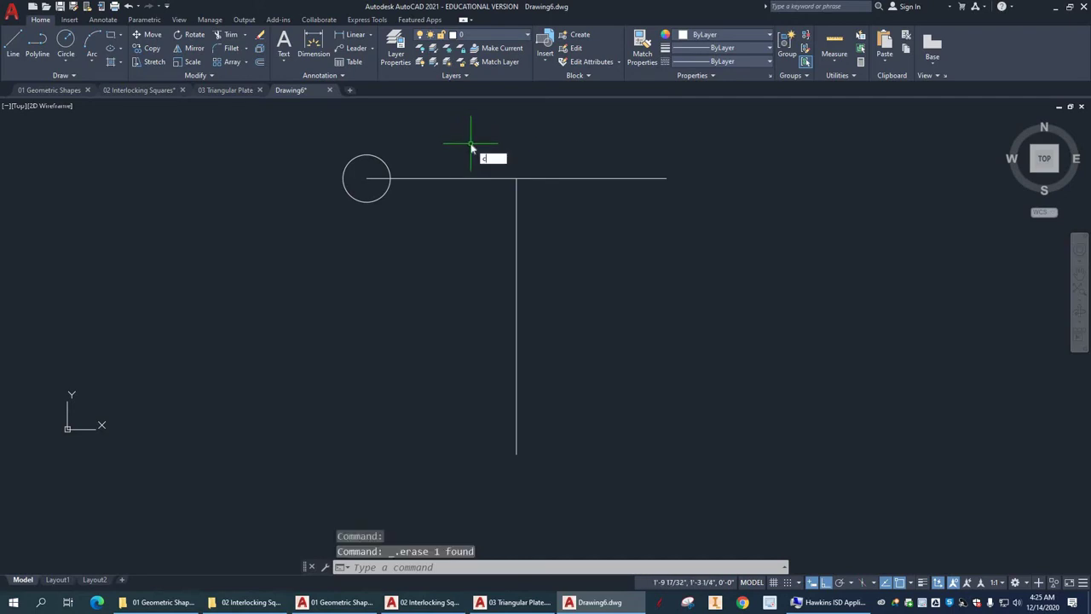
key(Return)
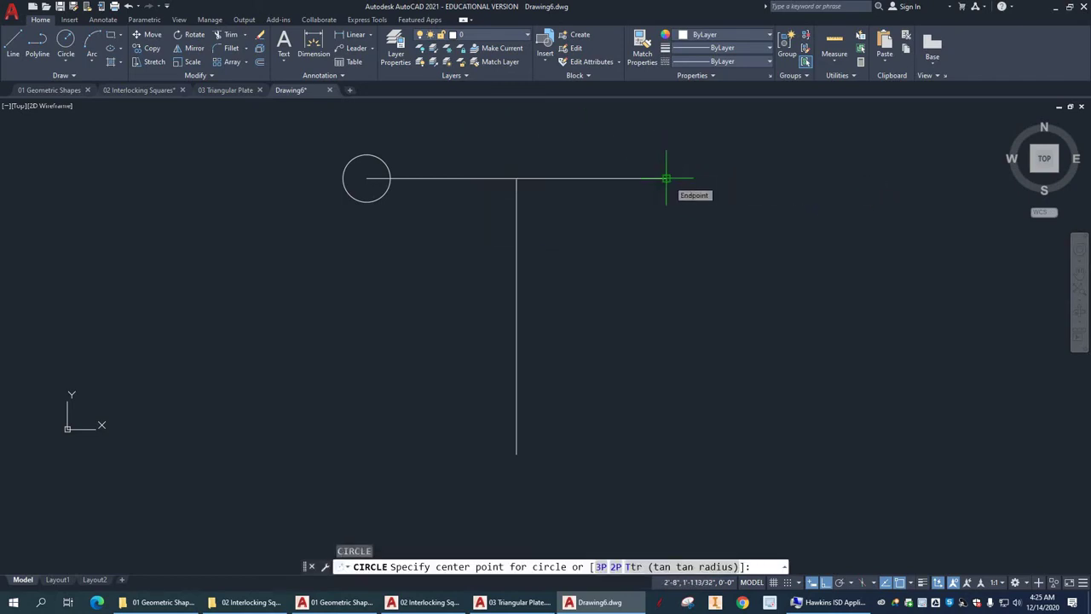
click(665, 179)
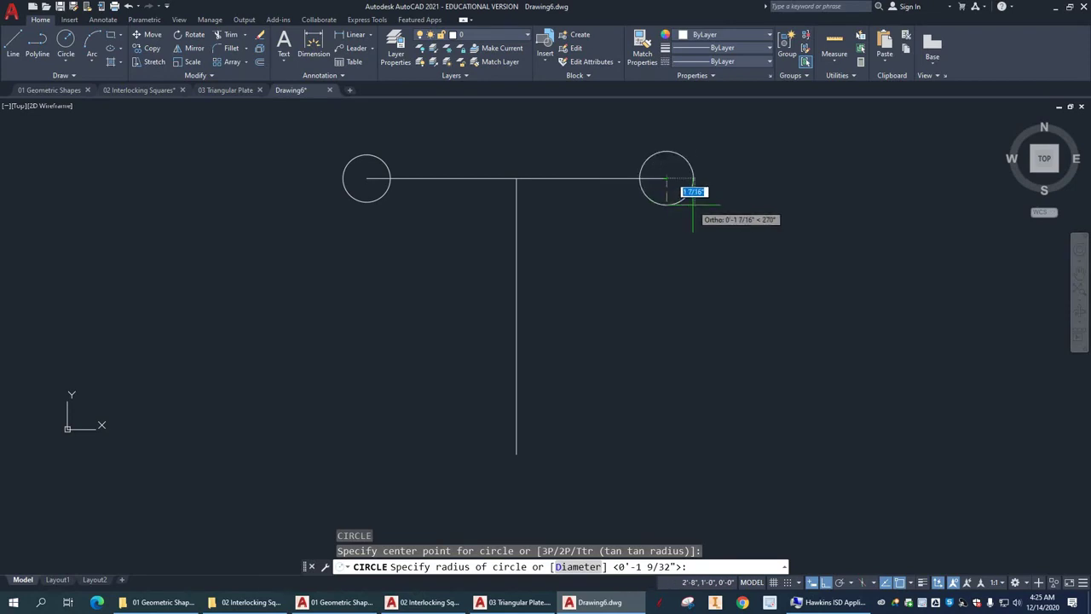
key(Return)
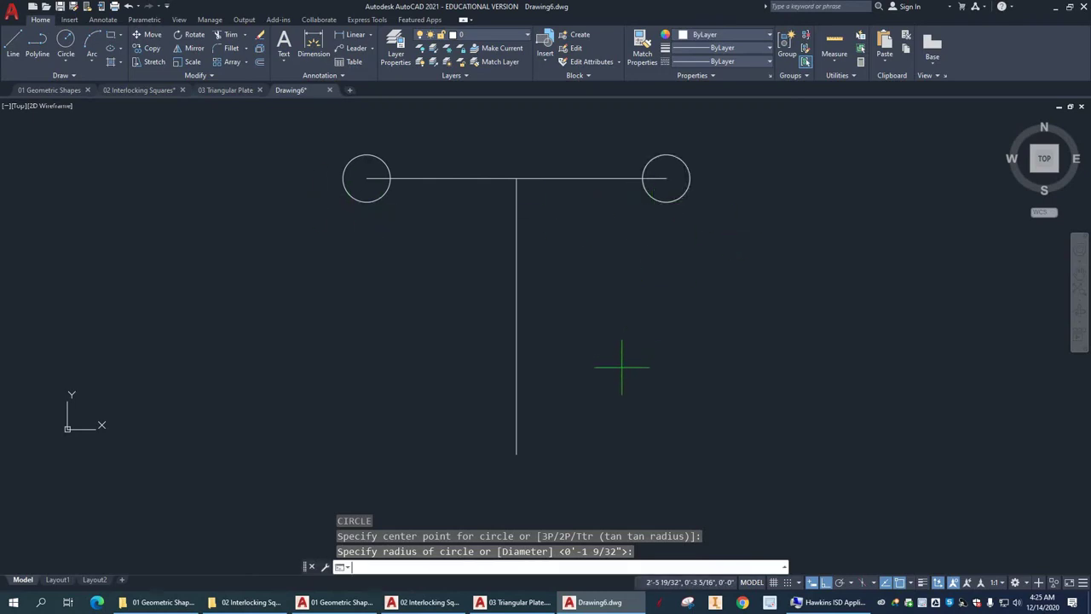
key(Return)
click(516, 454)
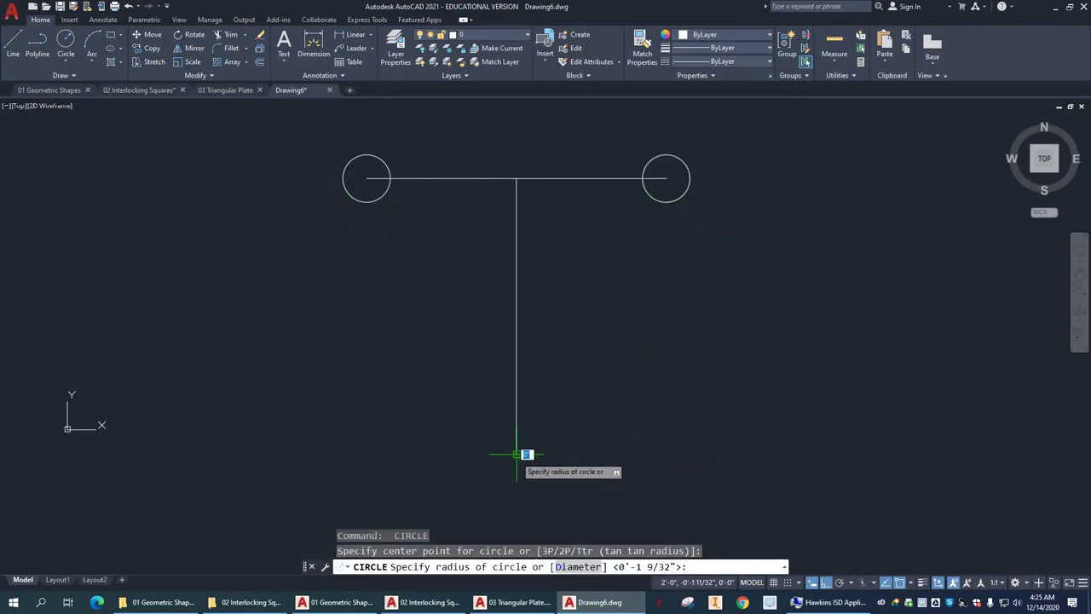
key(Return)
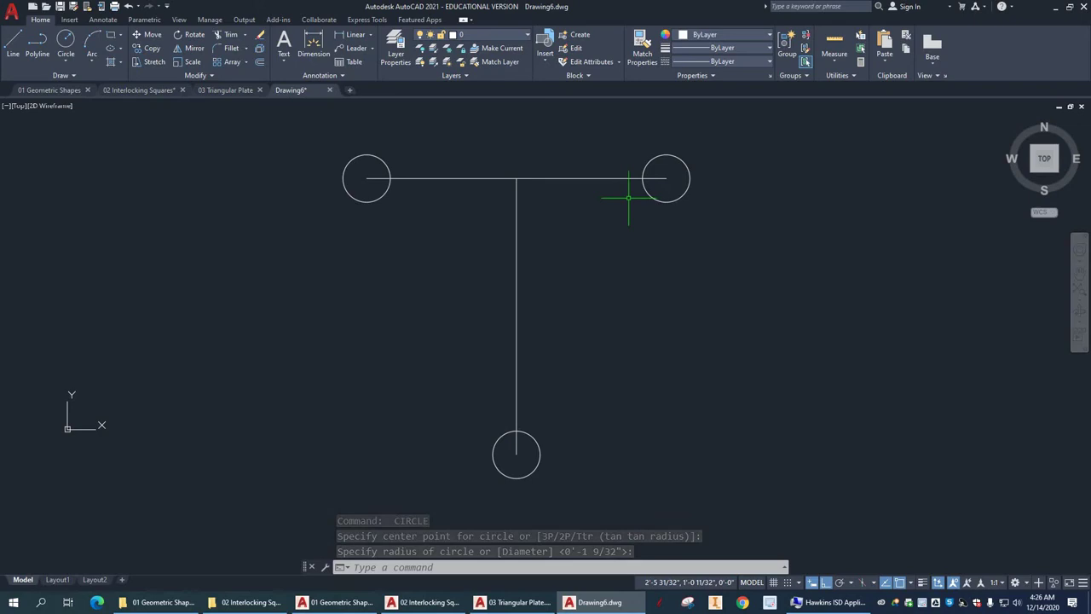
- Delete the horizontal and vertical construction lines between the three circles
click(529, 178)
click(517, 182)
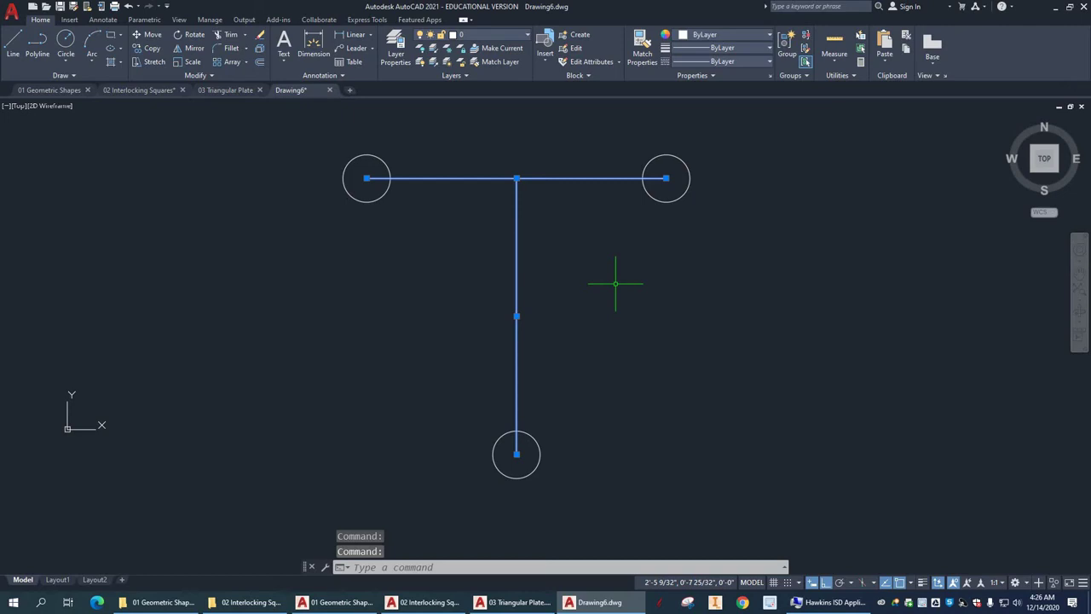
key(Delete)
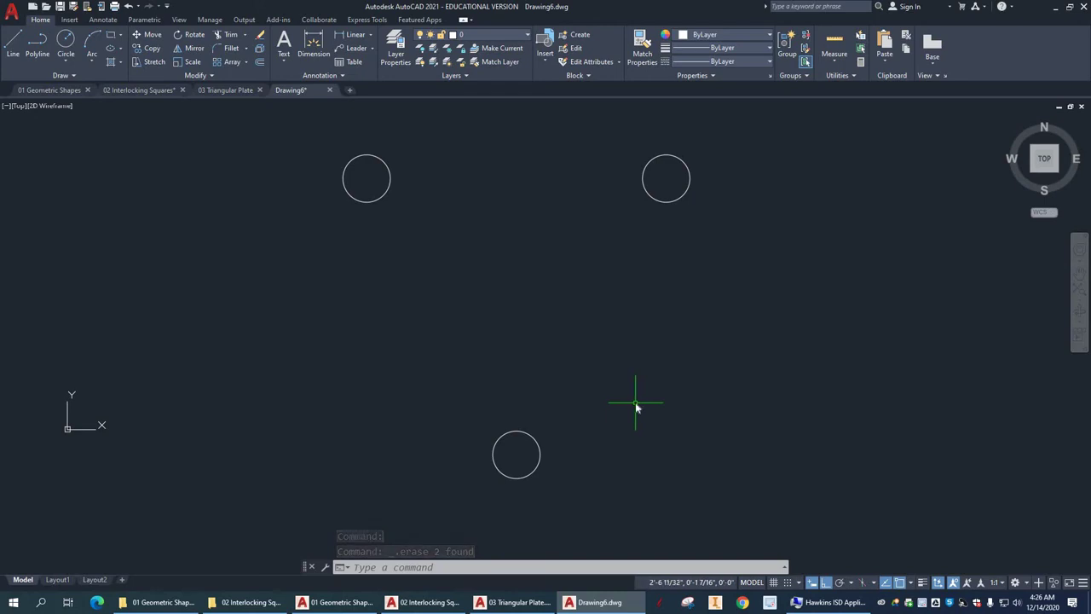
- Draw a circle of radius 3.75" centred on the upper-left hole
text(c)
key(Return)
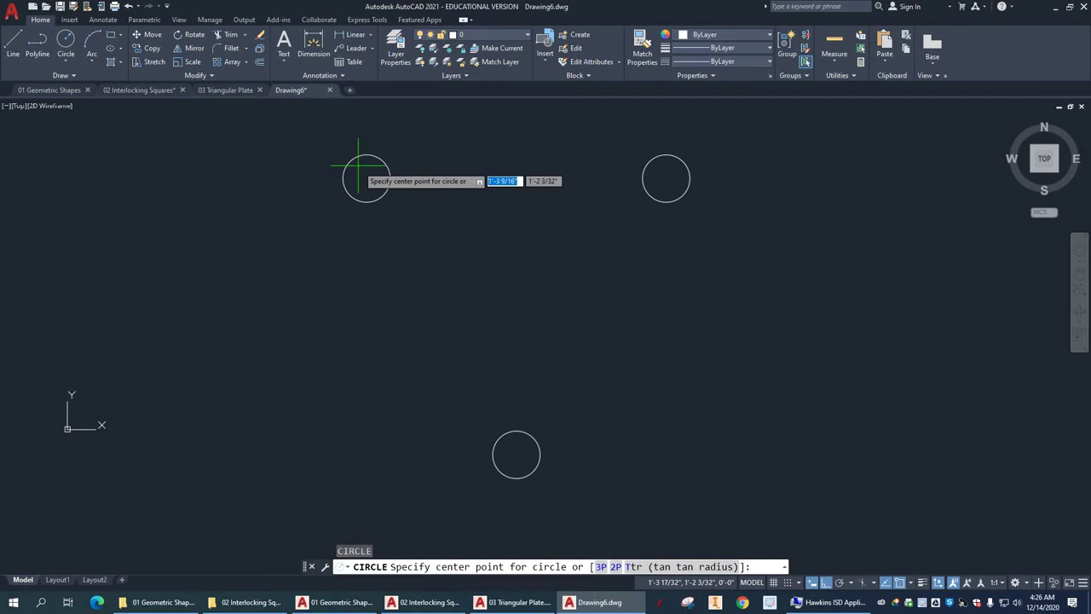
scroll(358, 164, up, 2)
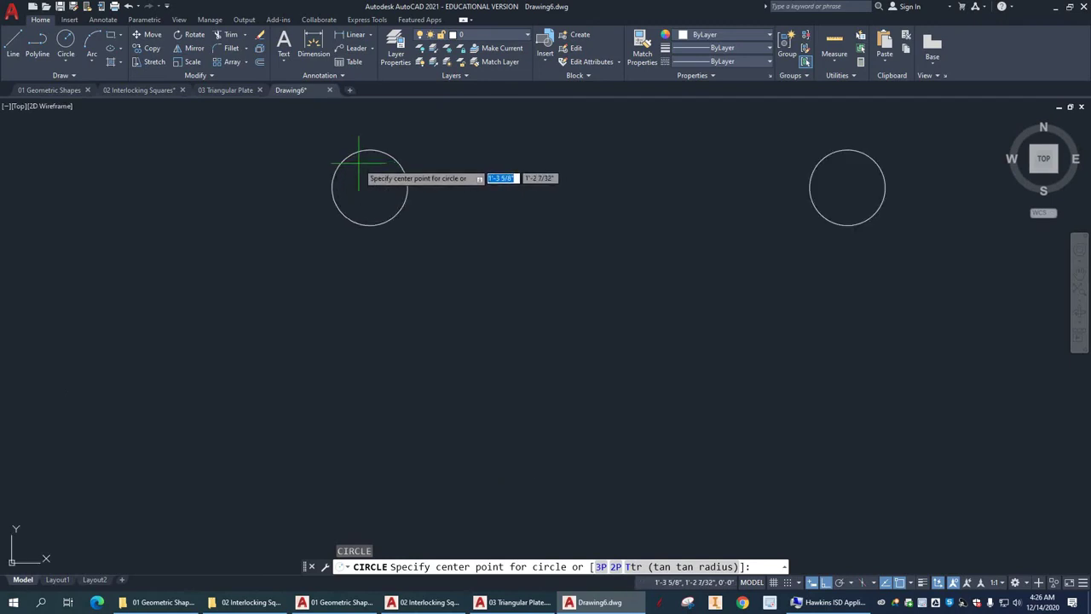
scroll(358, 164, up, 2)
mouse_move(368, 175)
middle_down()
mouse_move(409, 278)
mouse_move(505, 294)
middle_up()
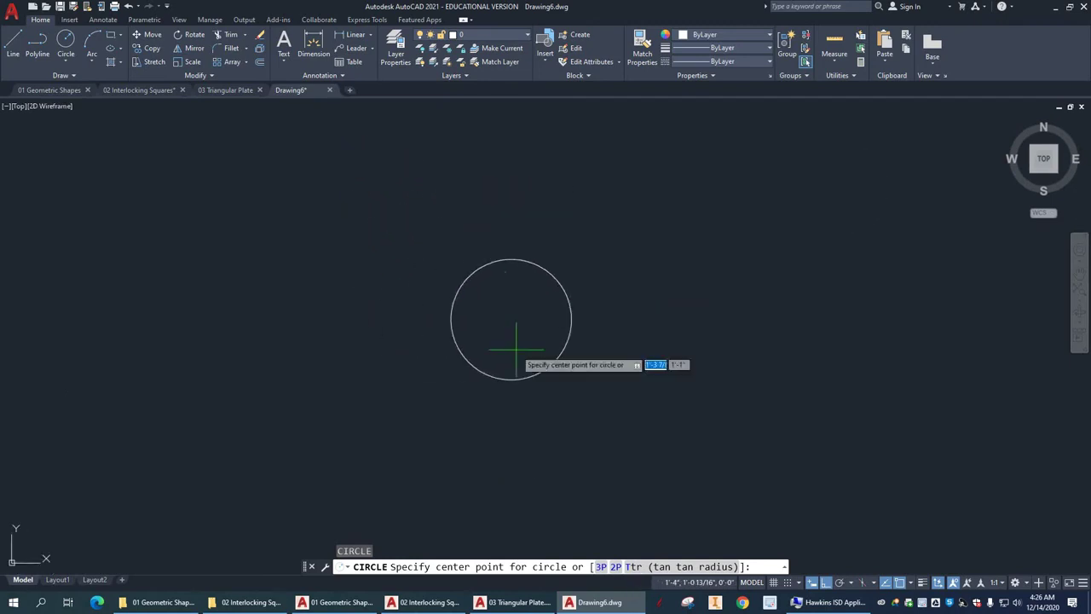
click(911, 584)
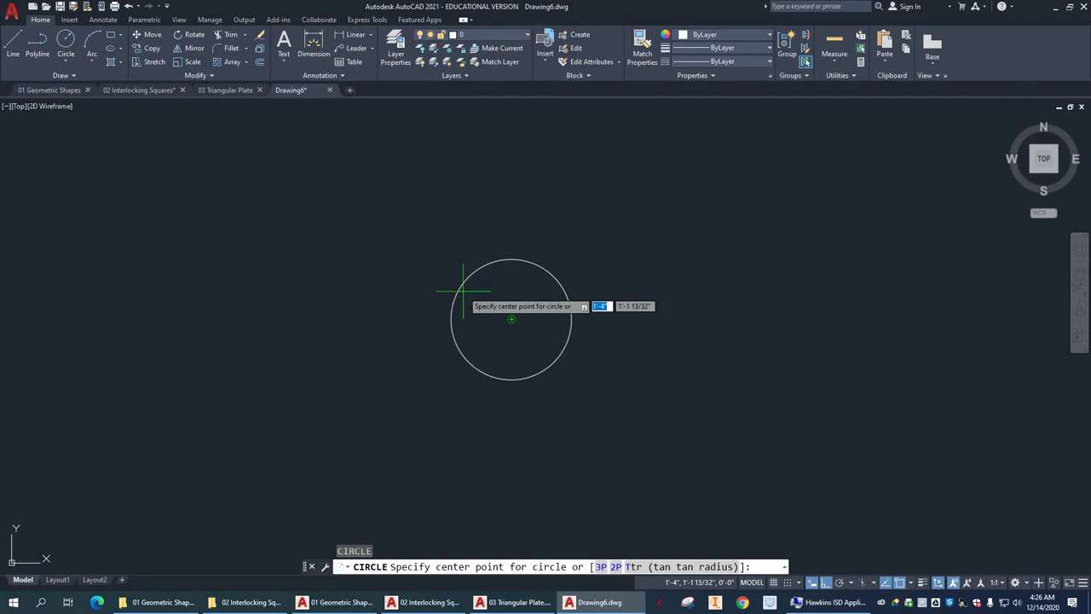
click(512, 320)
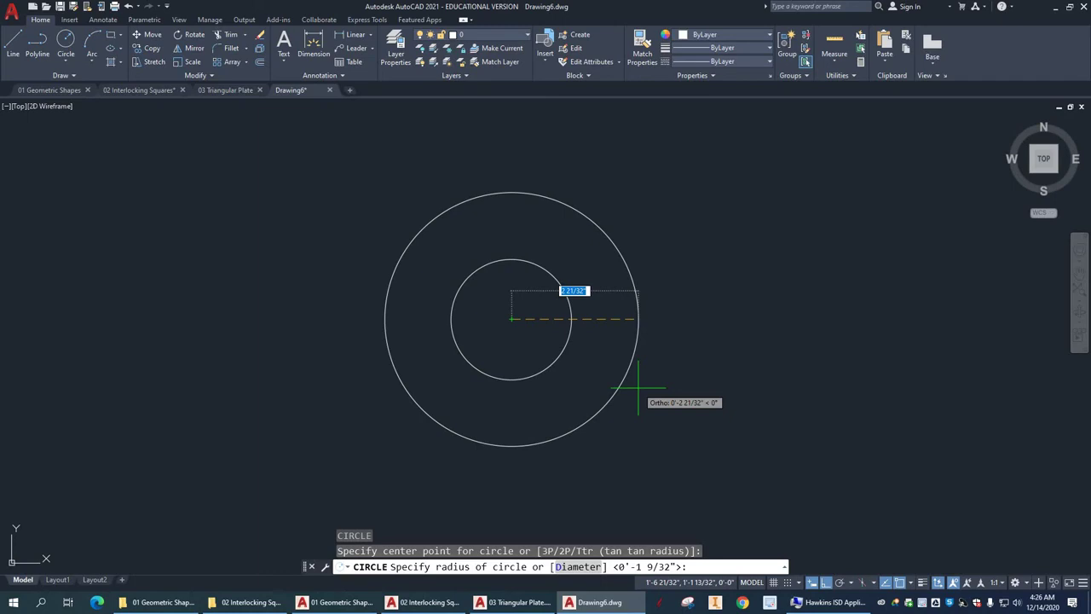
text(3.75)
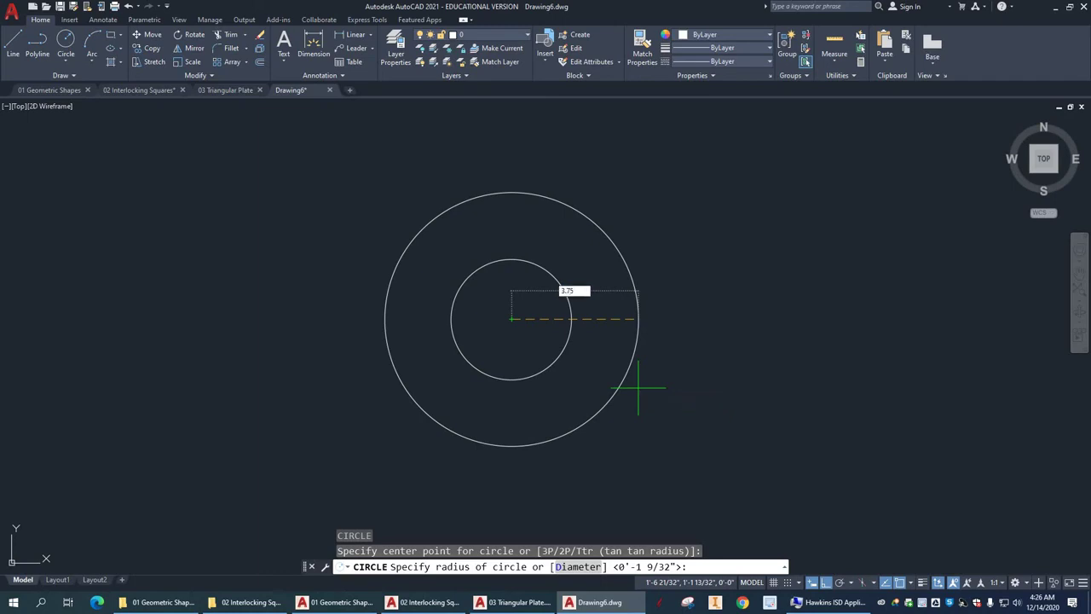
key(Return)
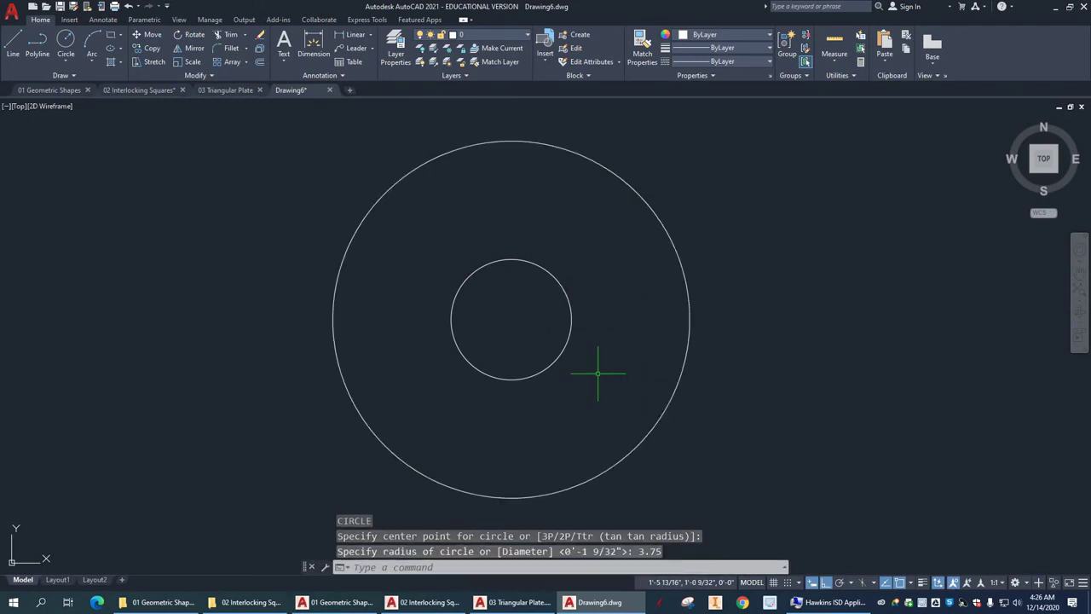
- Copy the large circle from the upper-left hole's centre to the centres of the upper-right and lower holes
scroll(598, 372, down, 2)
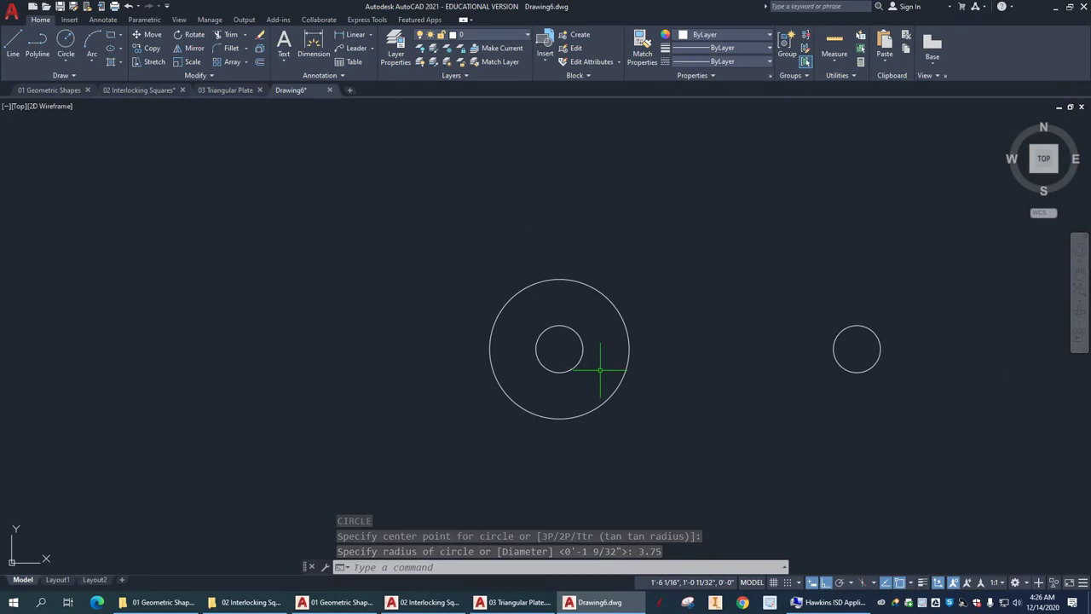
mouse_move(704, 394)
middle_down()
mouse_move(602, 280)
mouse_move(522, 237)
middle_up()
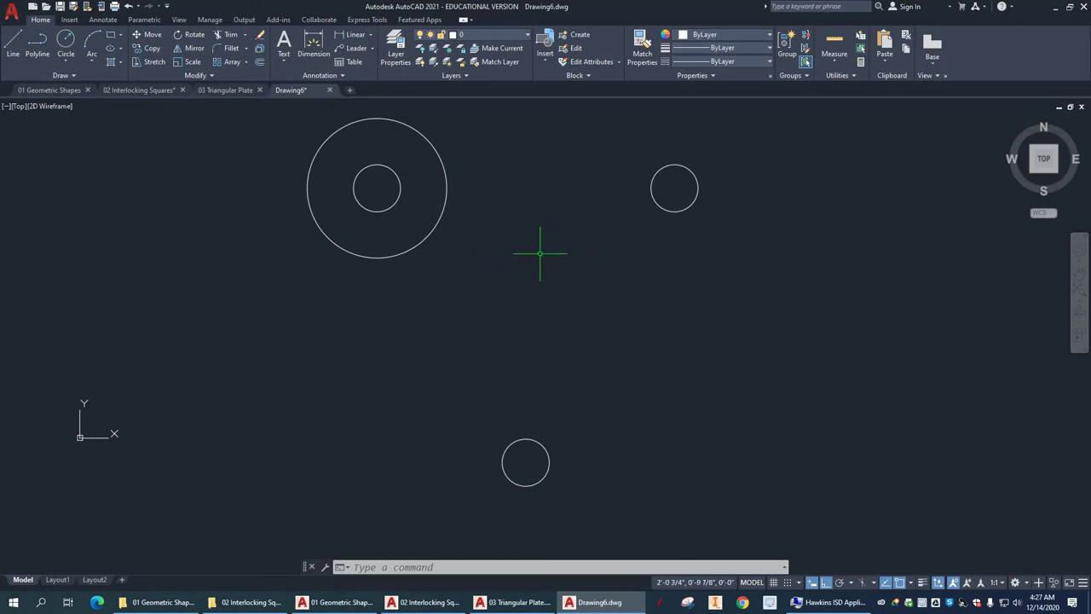
text(o)
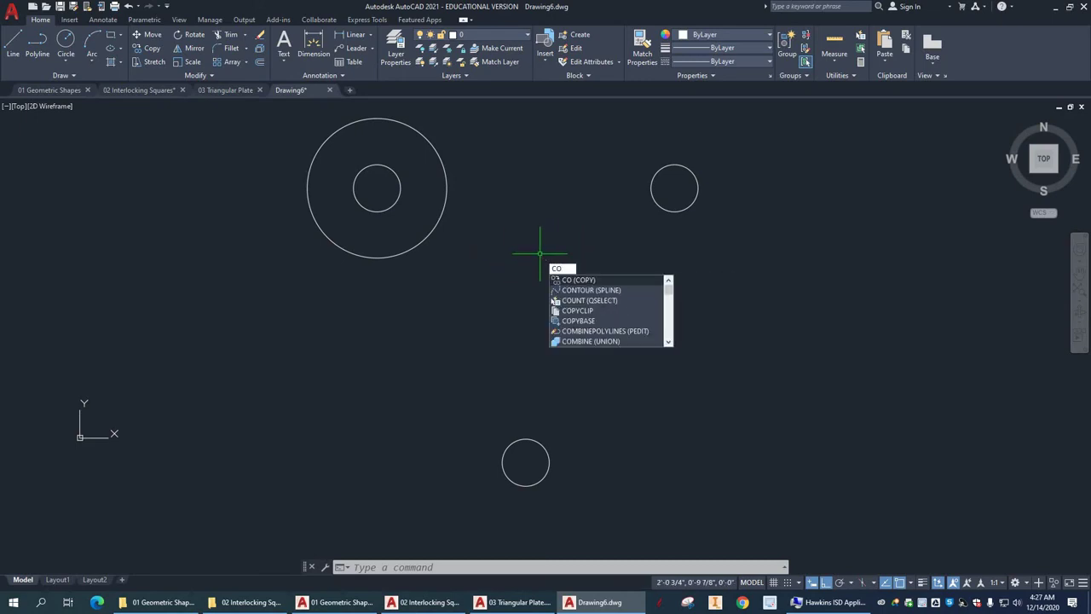
key(Return)
click(444, 209)
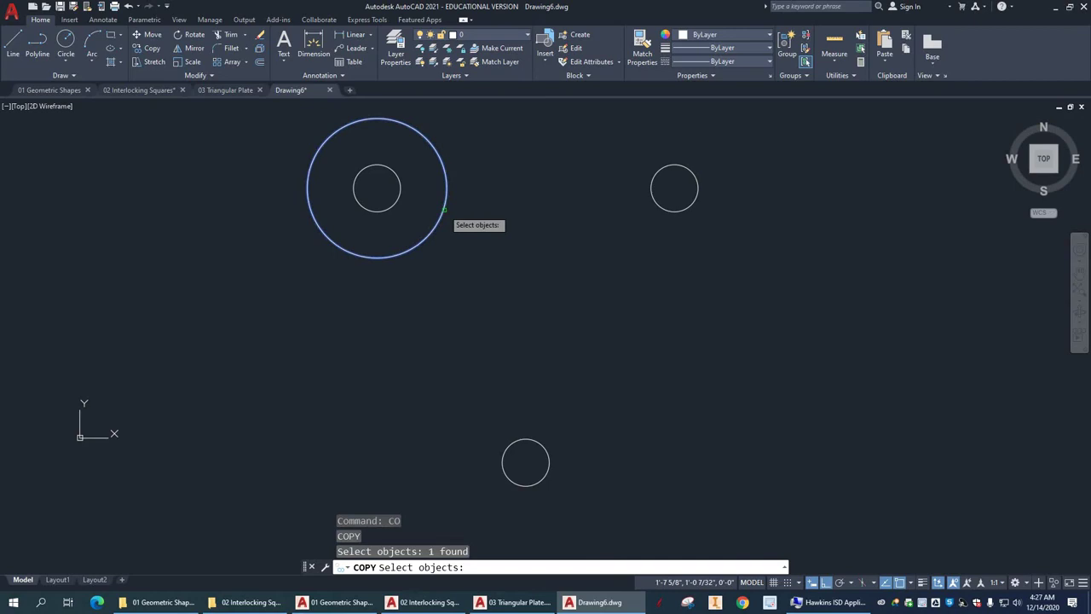
key(Return)
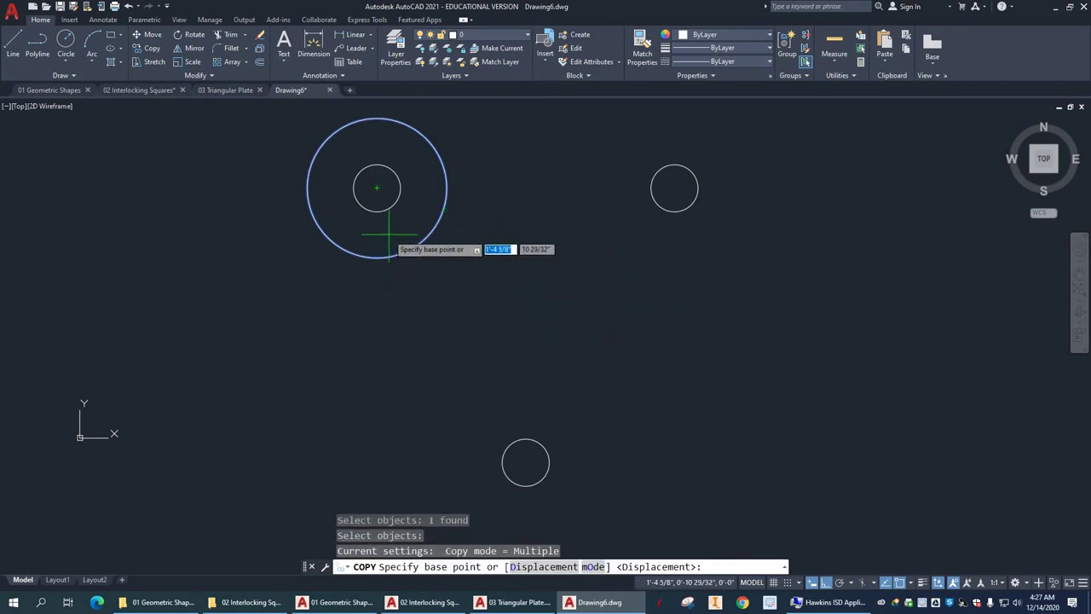
click(377, 186)
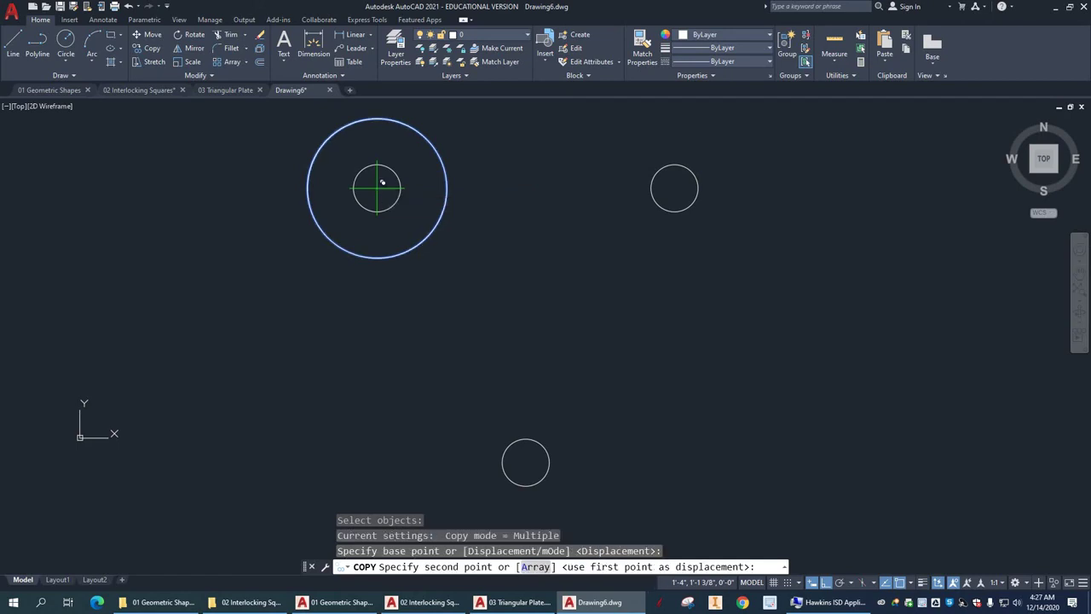
click(674, 186)
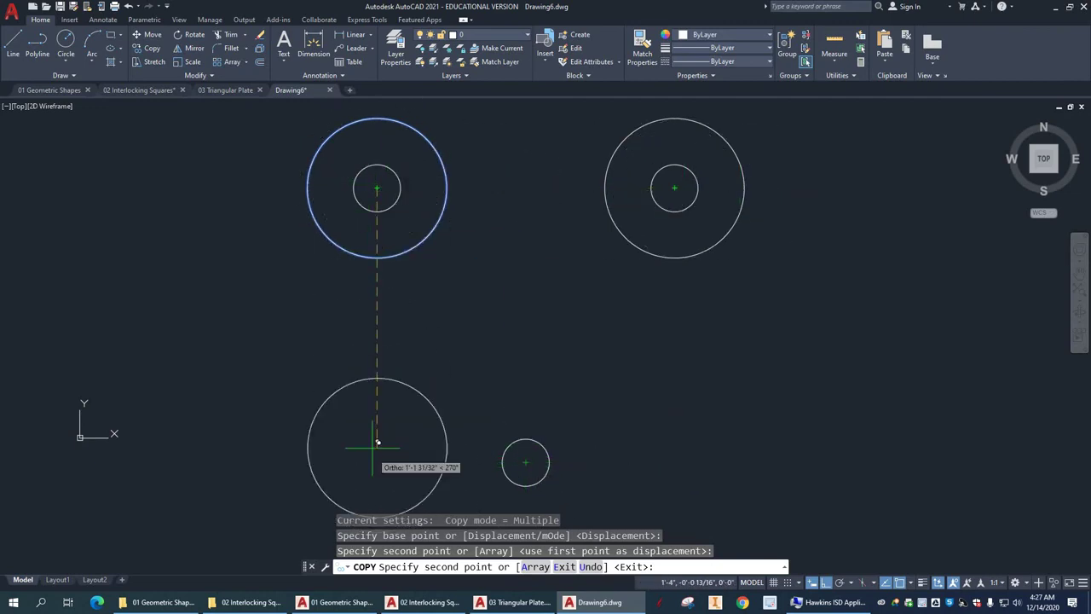
click(528, 460)
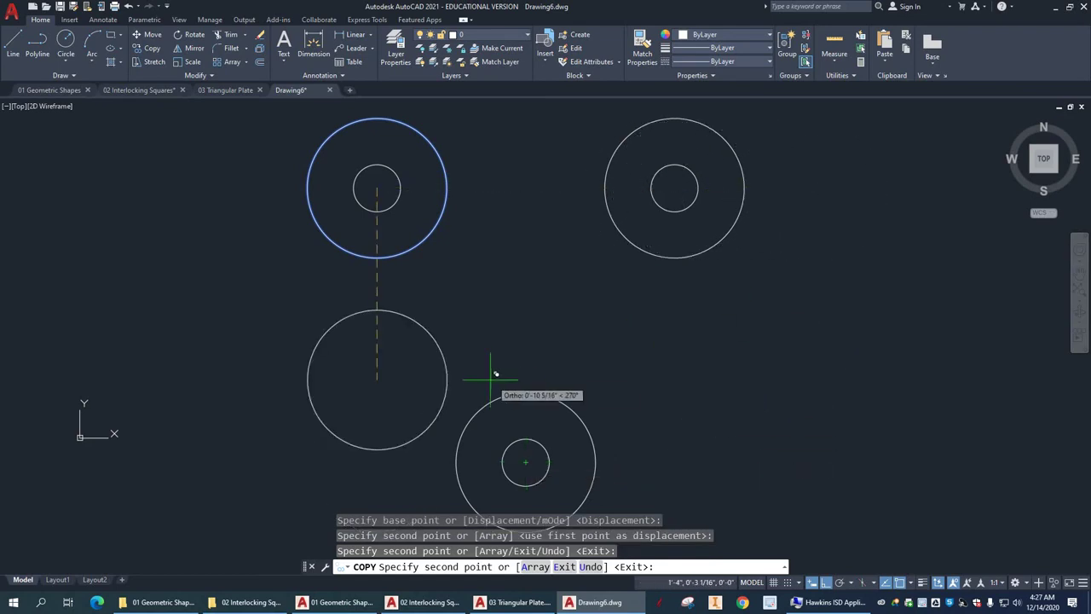
key(Return)
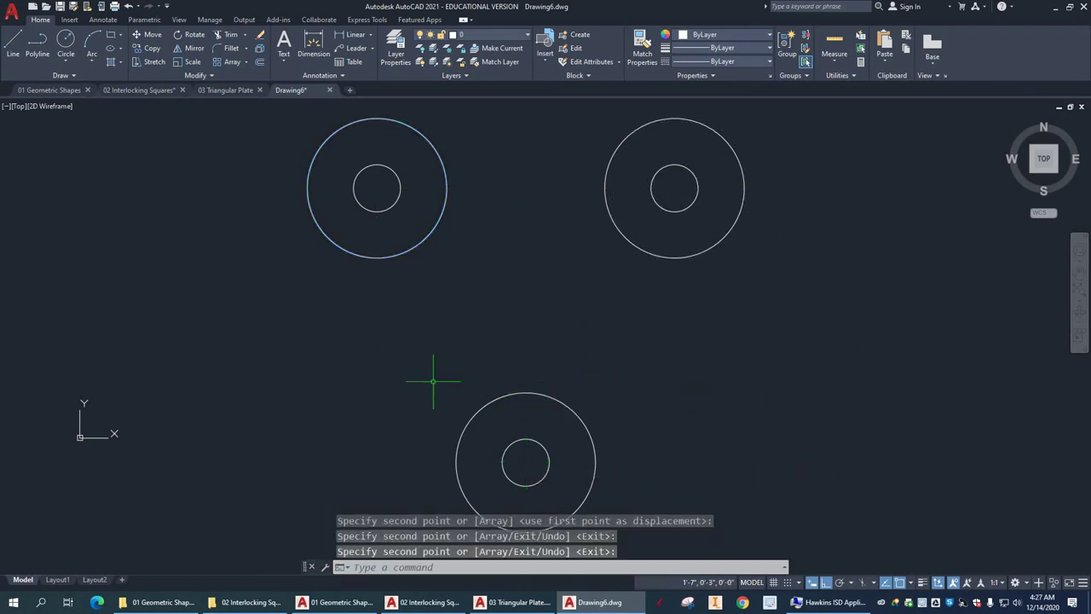
- Enable the Quadrant object snap and draw a line joining the top quadrants of the two upper large circles
middle_drag(595, 319, 584, 307)
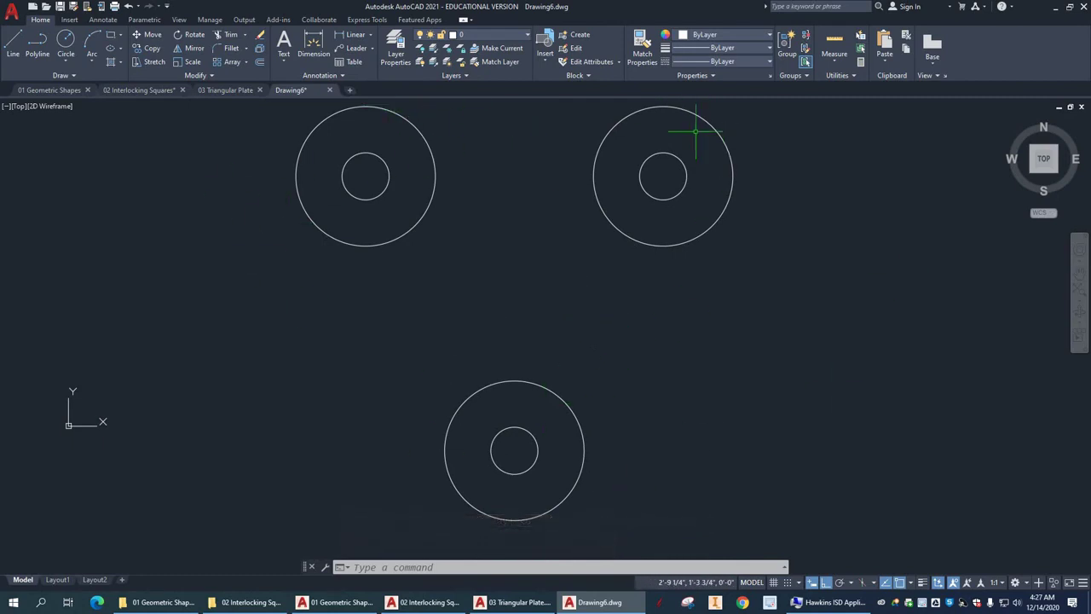
middle_drag(667, 326, 666, 339)
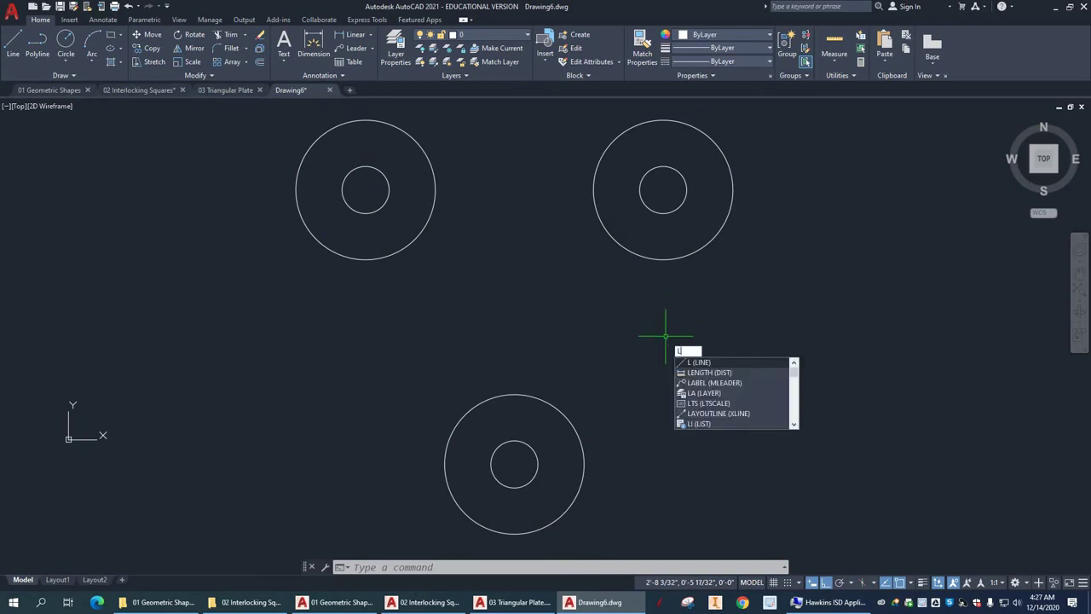
key(Return)
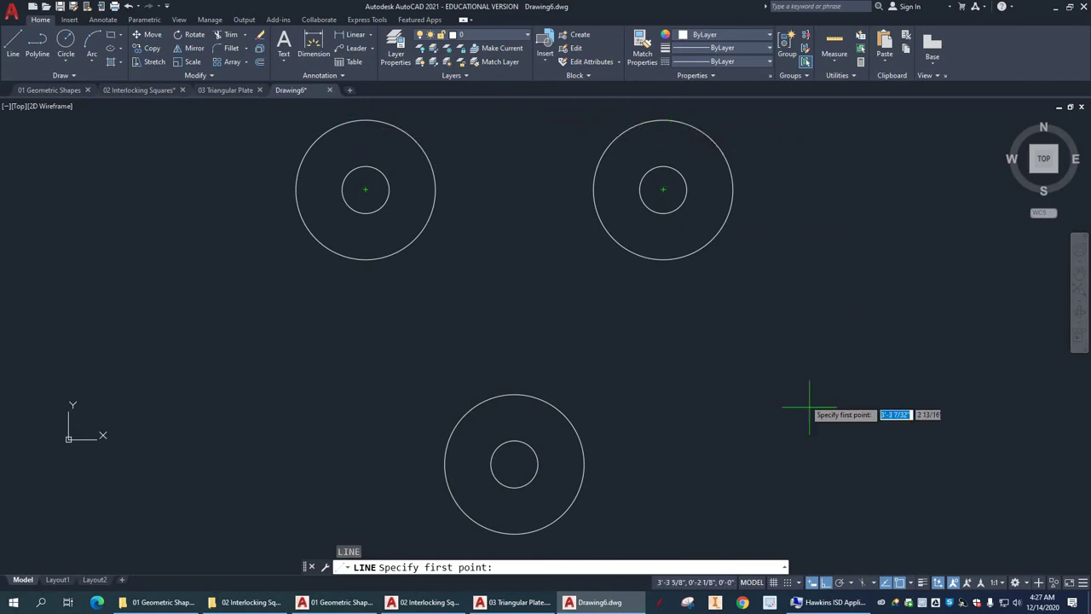
click(912, 584)
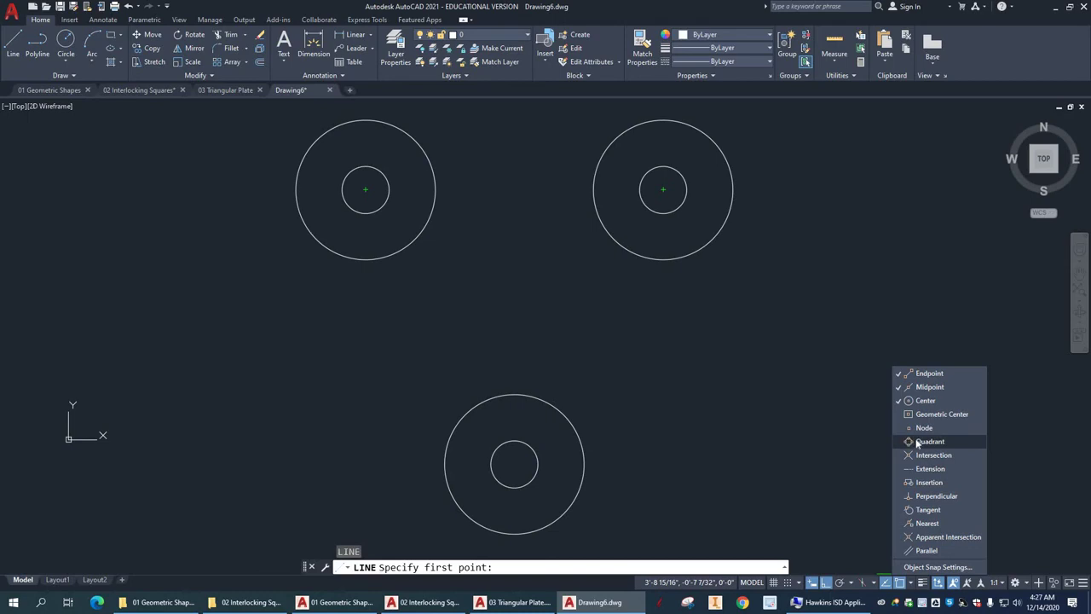
click(796, 393)
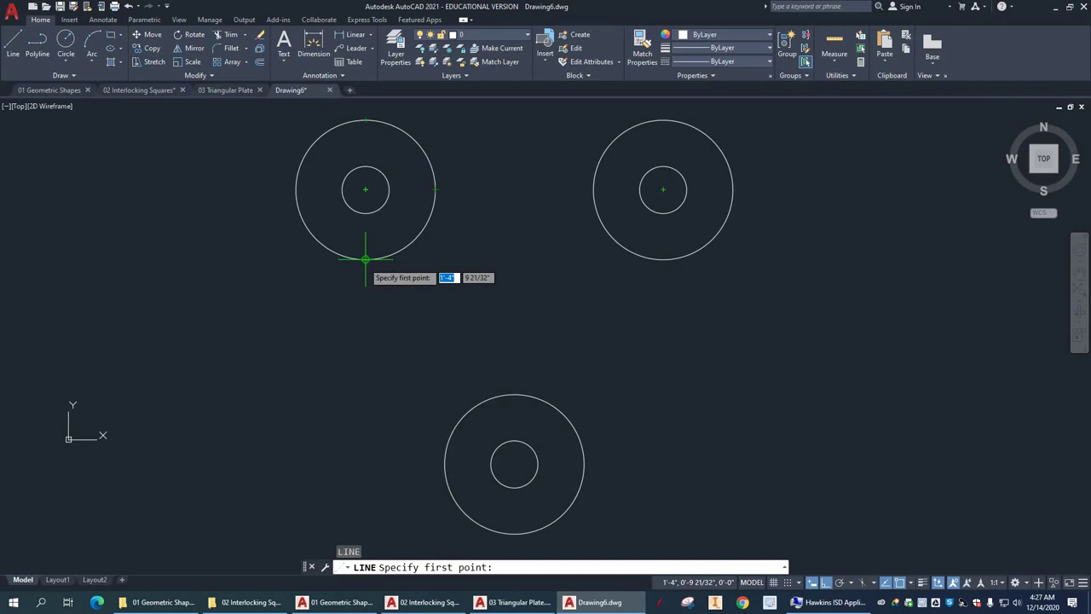
click(365, 120)
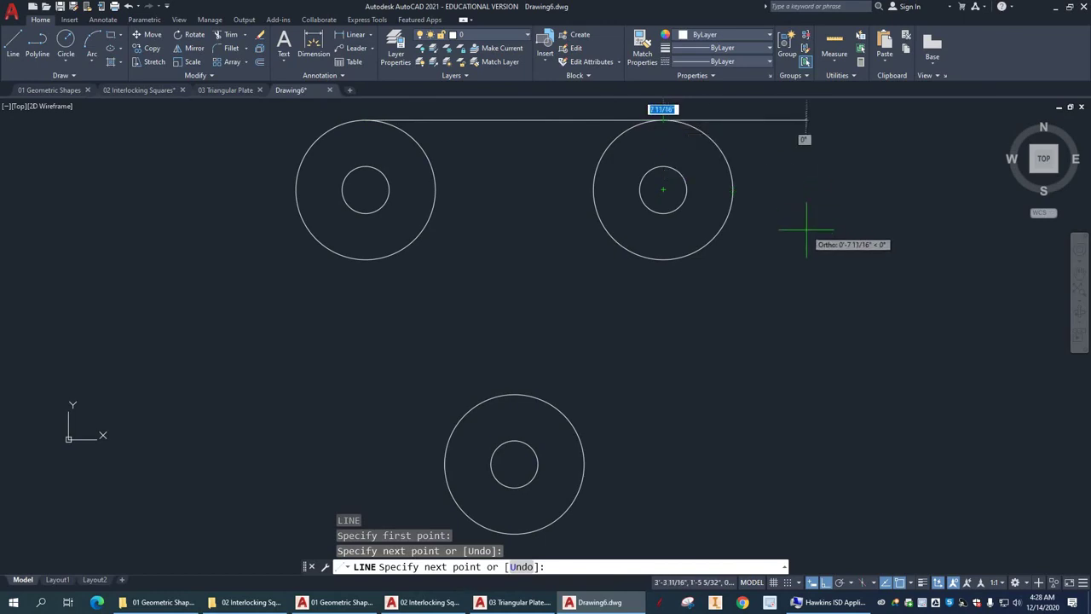
key(Return)
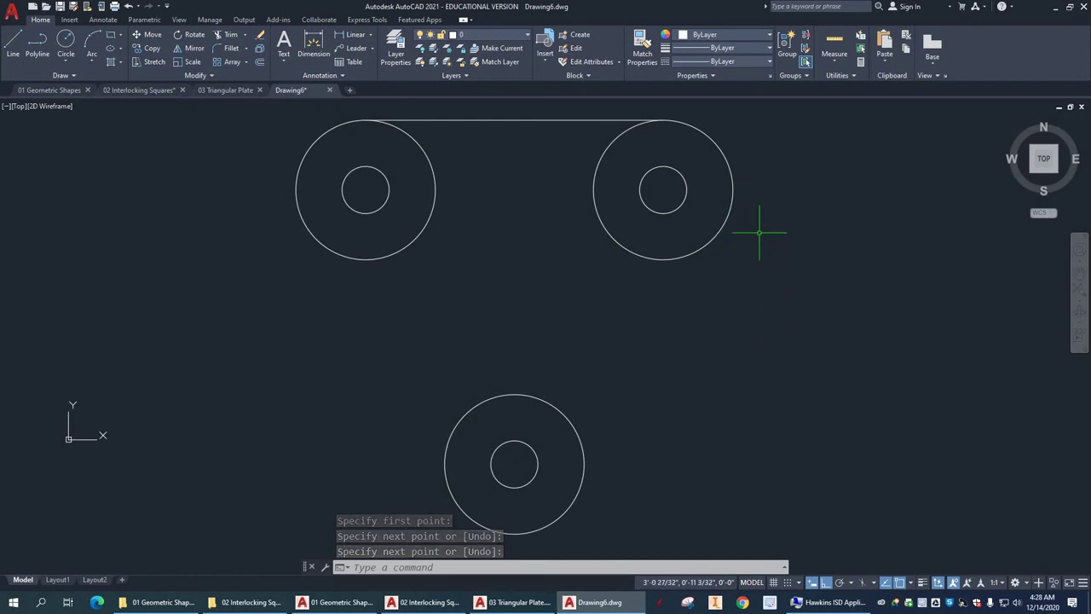
- Try a line from the right quadrant of the upper-right large circle to the bottom quadrant of the lower one, and delete it
key(Return)
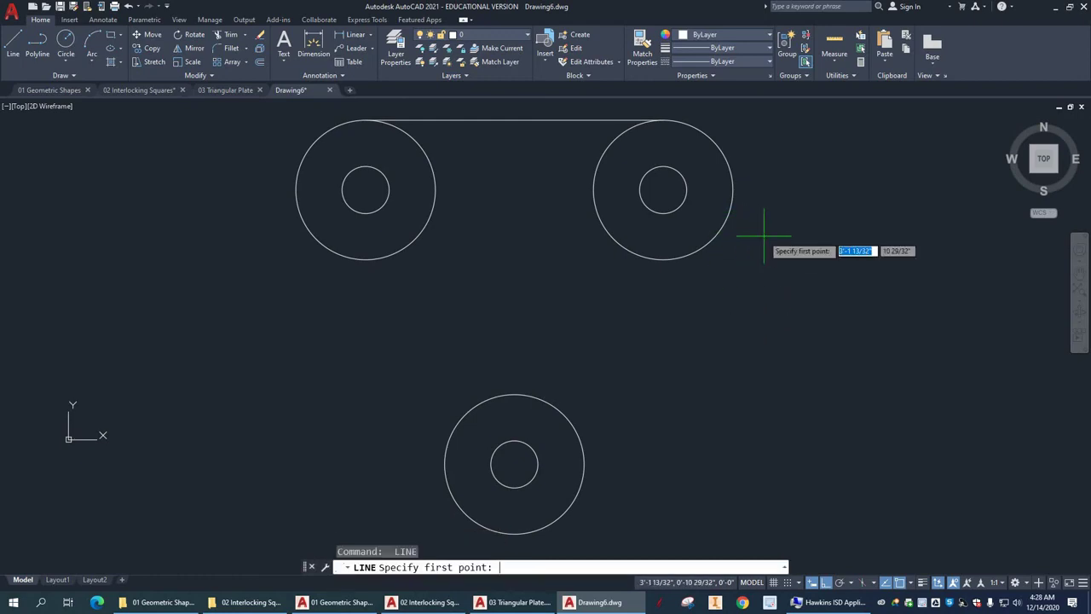
click(731, 189)
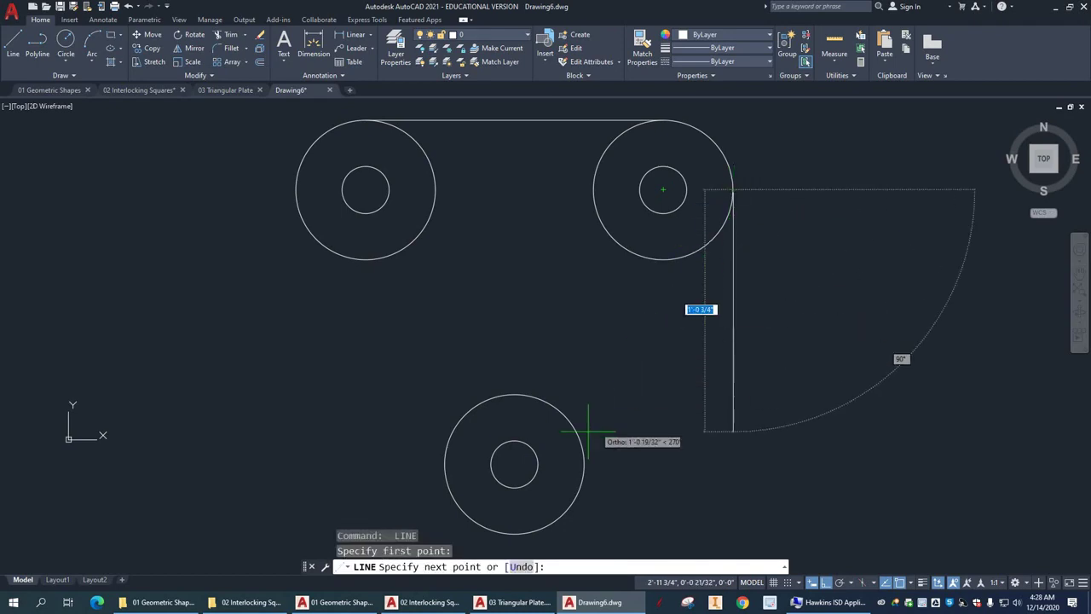
click(514, 533)
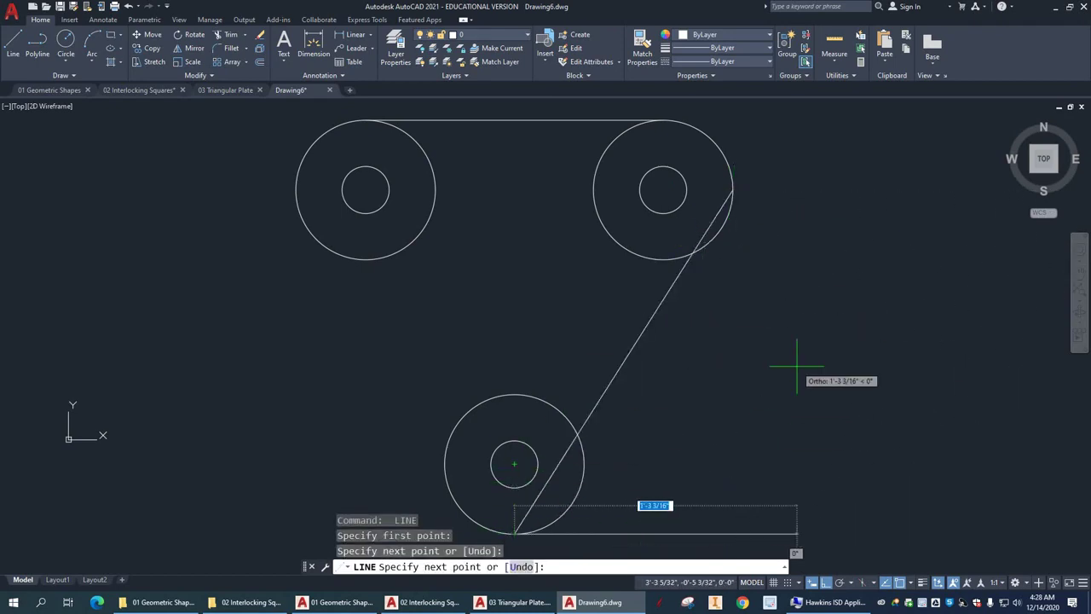
key(Return)
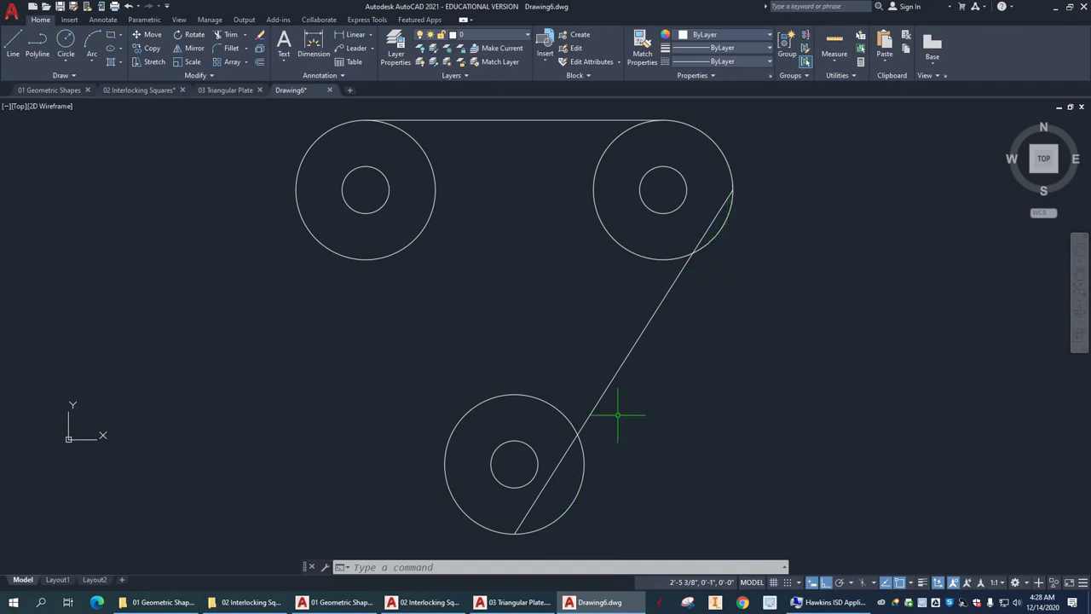
click(663, 287)
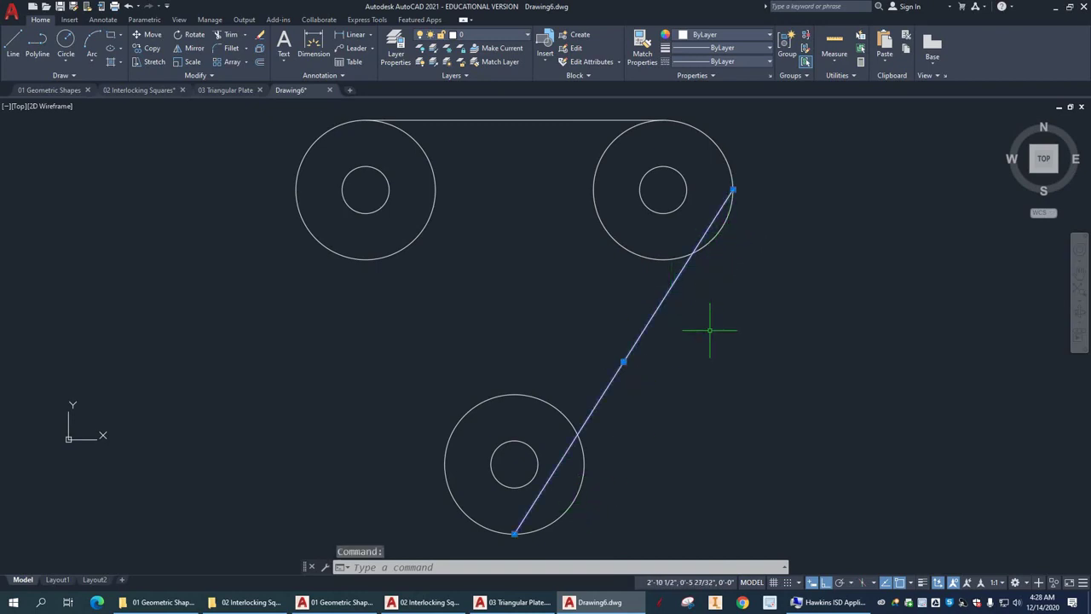
key(Delete)
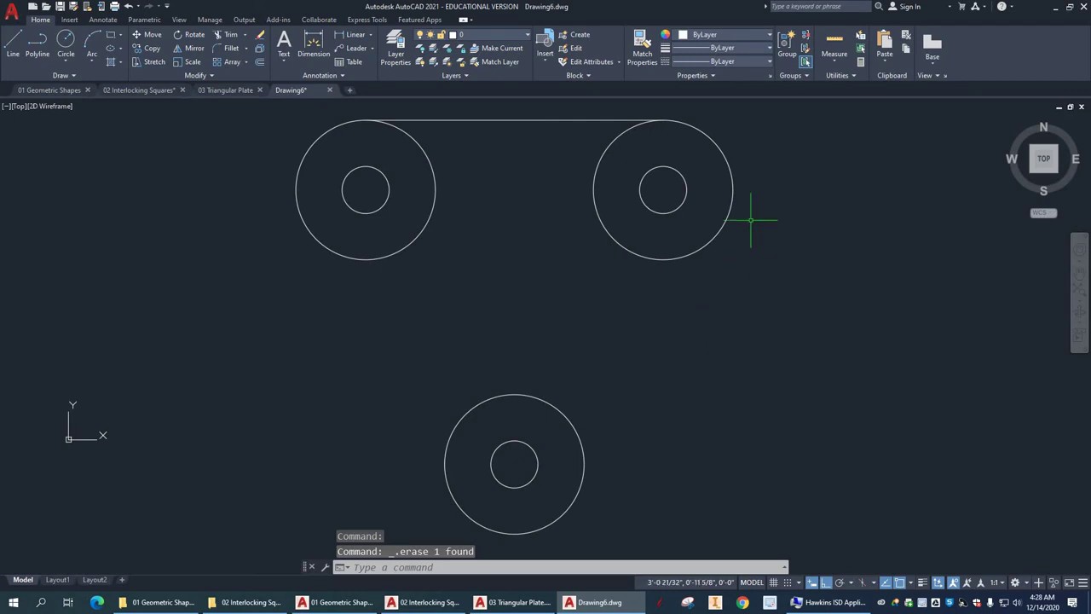
- Enable the Tangent object snap and draw a line tangent to the outer sides of the upper-right and lower large circles
click(910, 583)
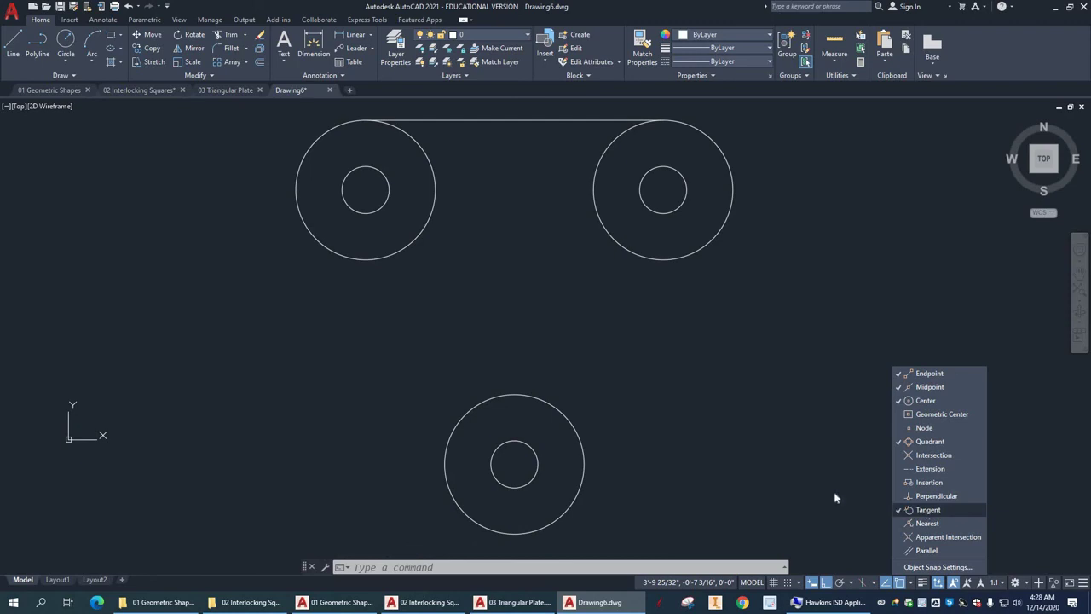
click(927, 510)
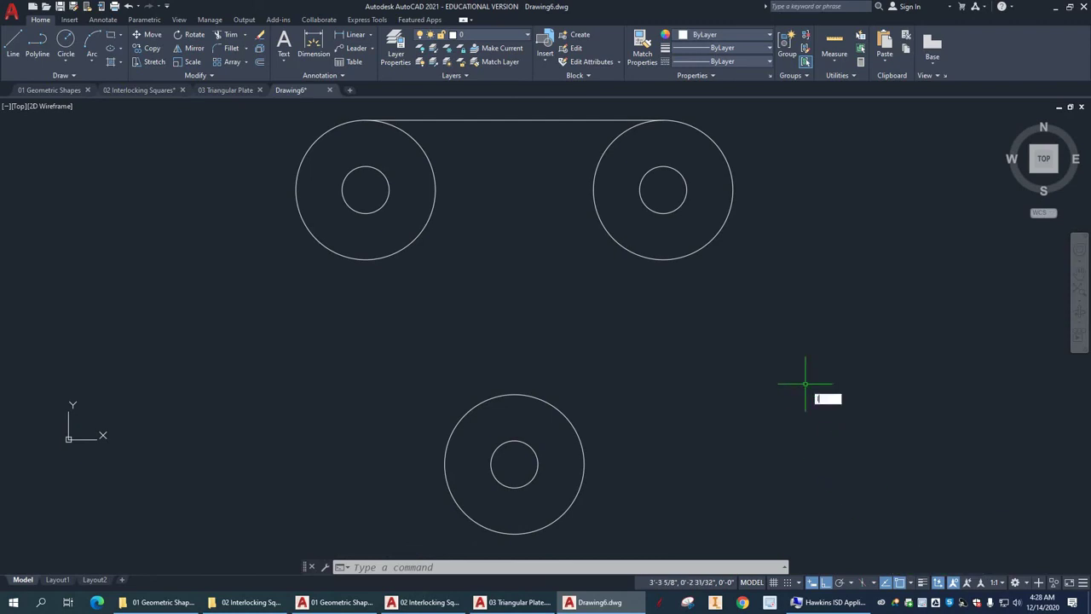
key(Return)
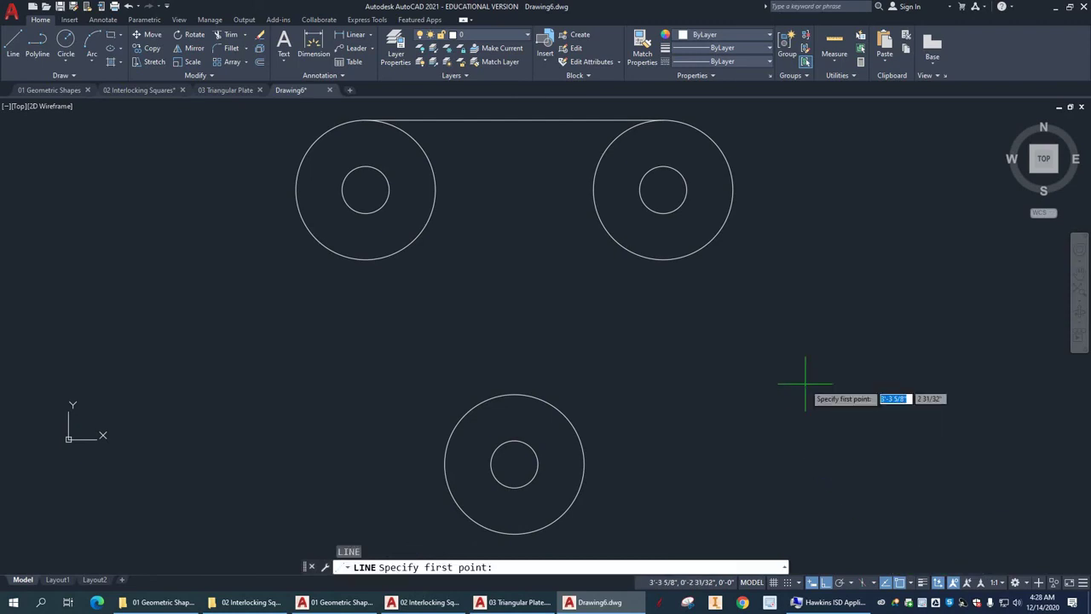
shift+right_click(746, 252)
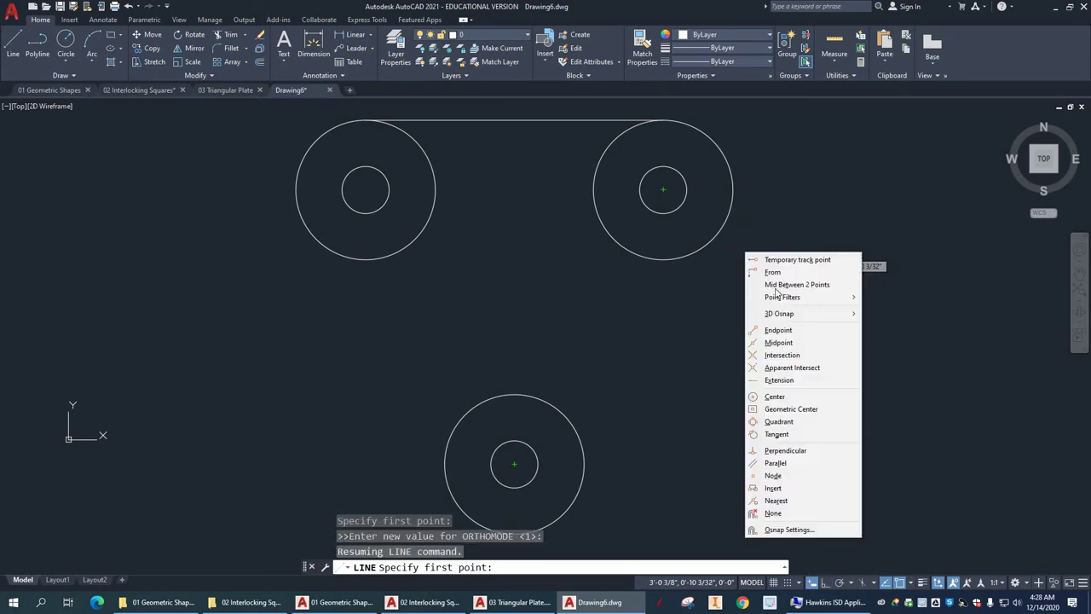
click(777, 433)
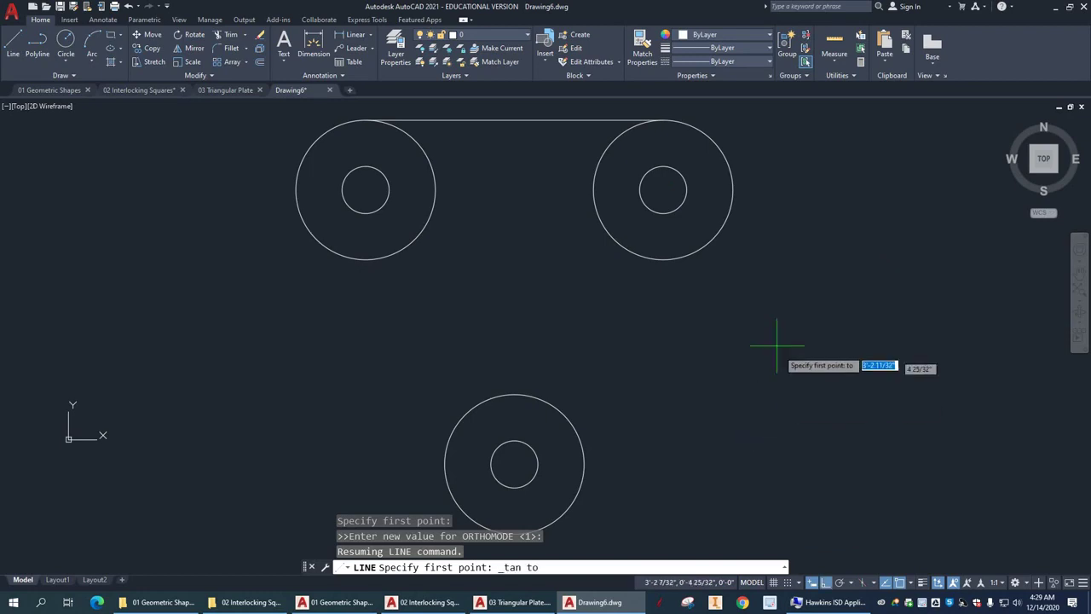
click(717, 232)
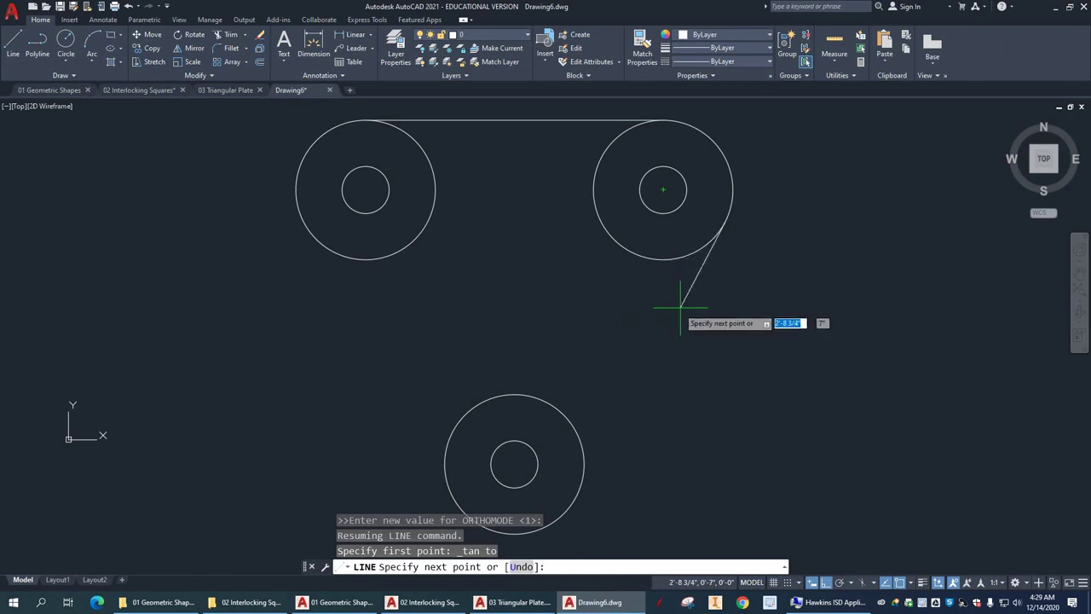
shift+right_click(601, 495)
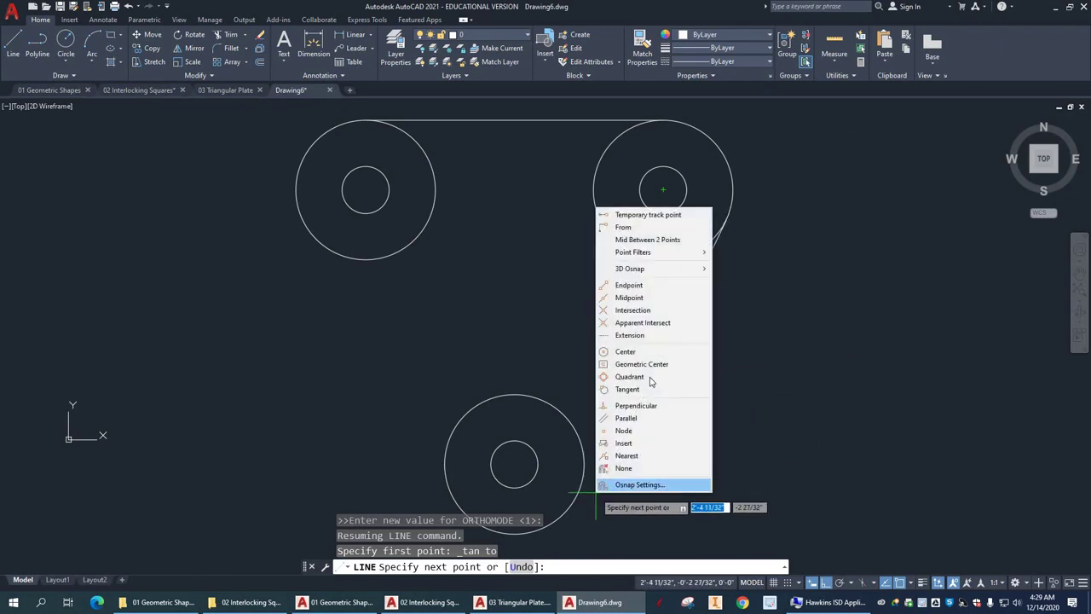
click(652, 391)
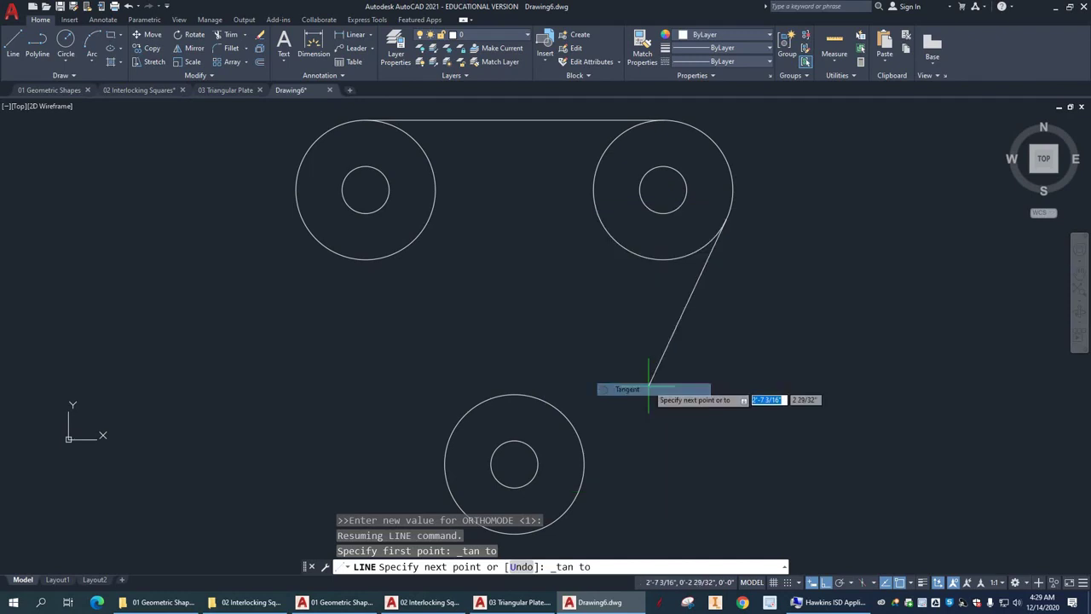
click(583, 506)
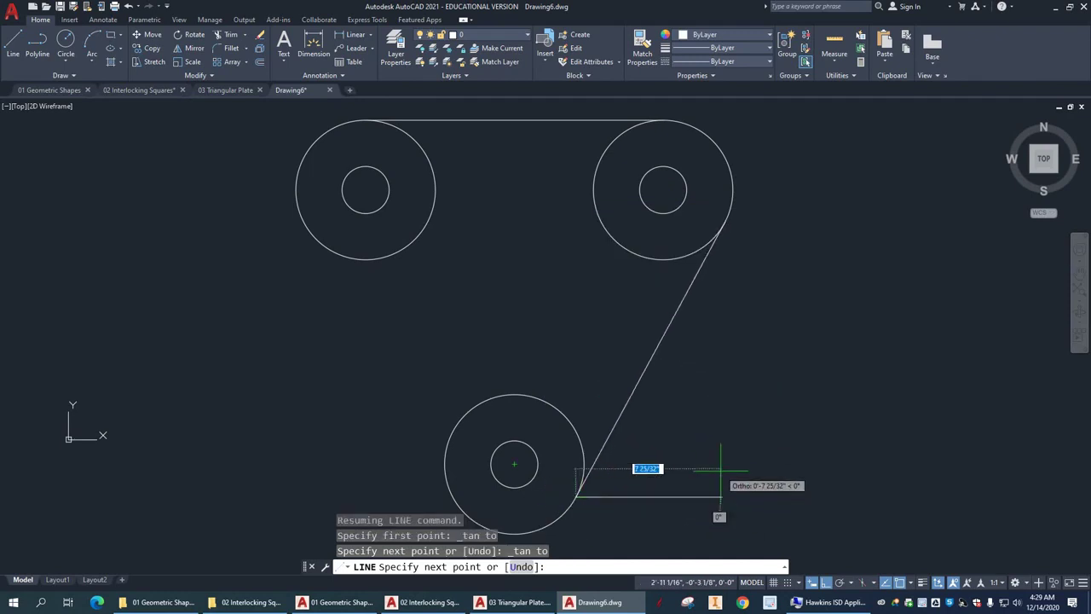
key(Return)
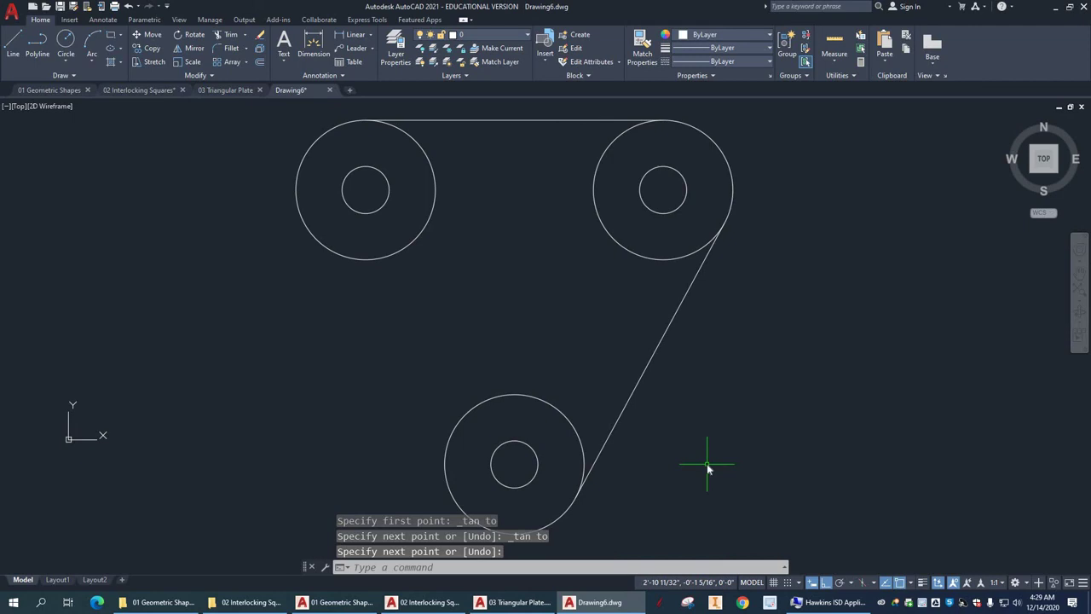
- Draw a line tangent to the outer sides of the lower and upper-left large circles, using tangent snaps at both ends
text(l)
key(Return)
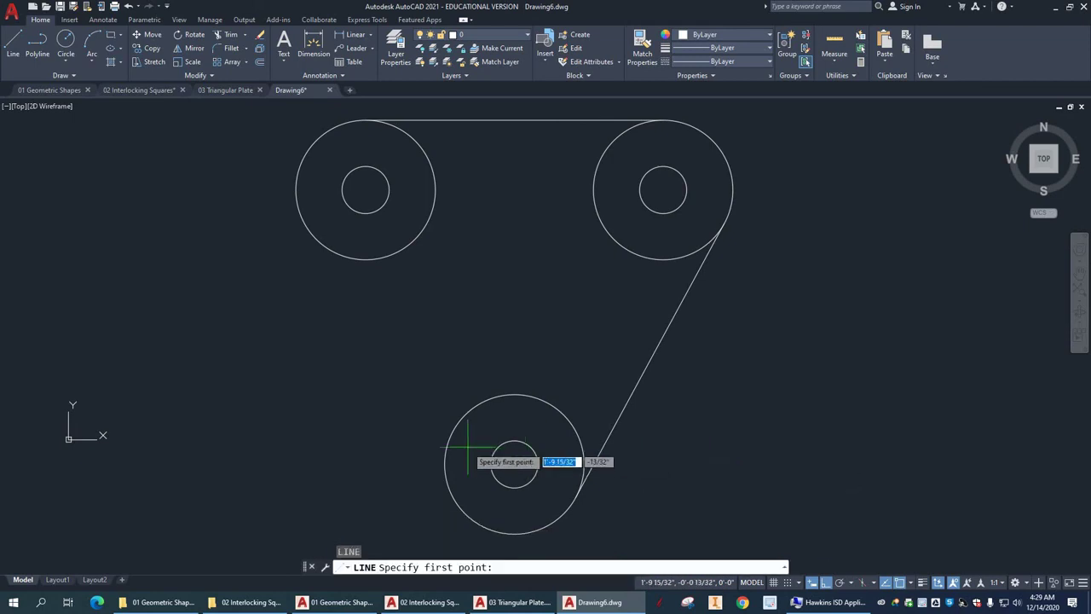
shift+right_click(421, 473)
click(467, 368)
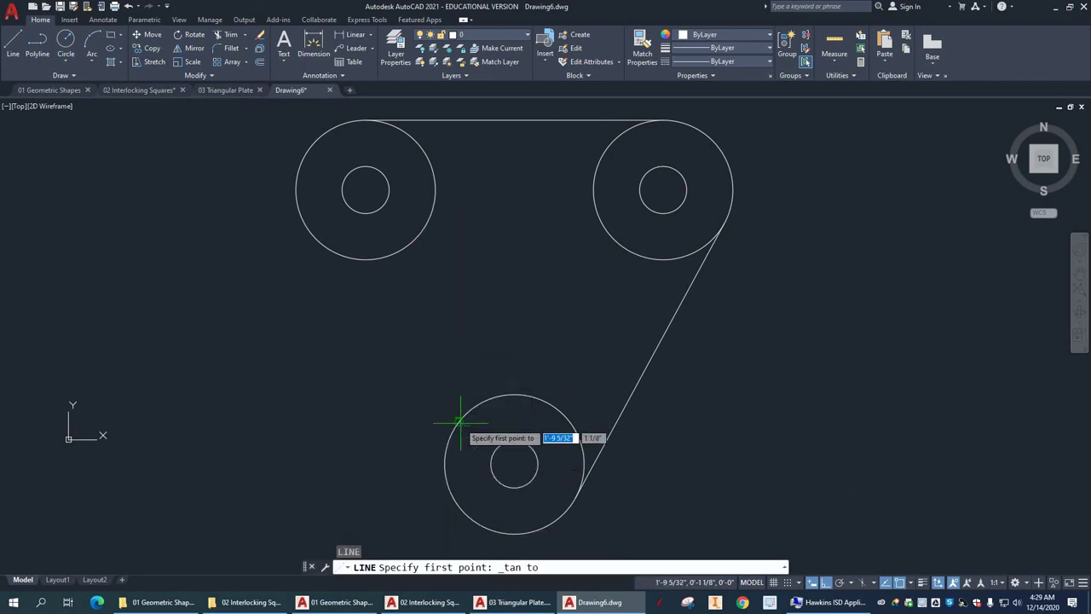
click(447, 488)
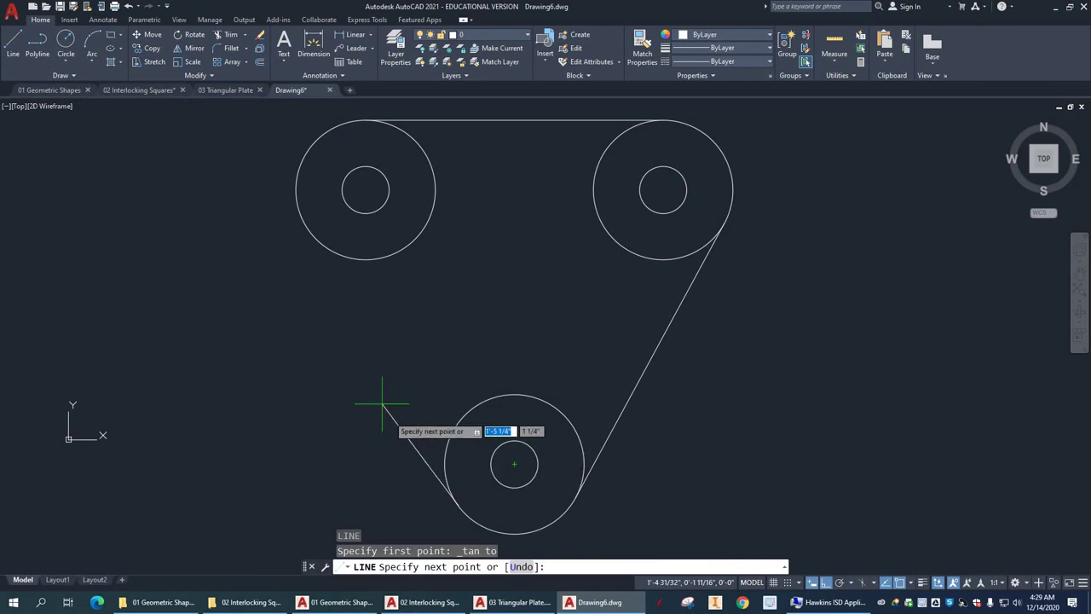
shift+right_click(294, 254)
click(325, 435)
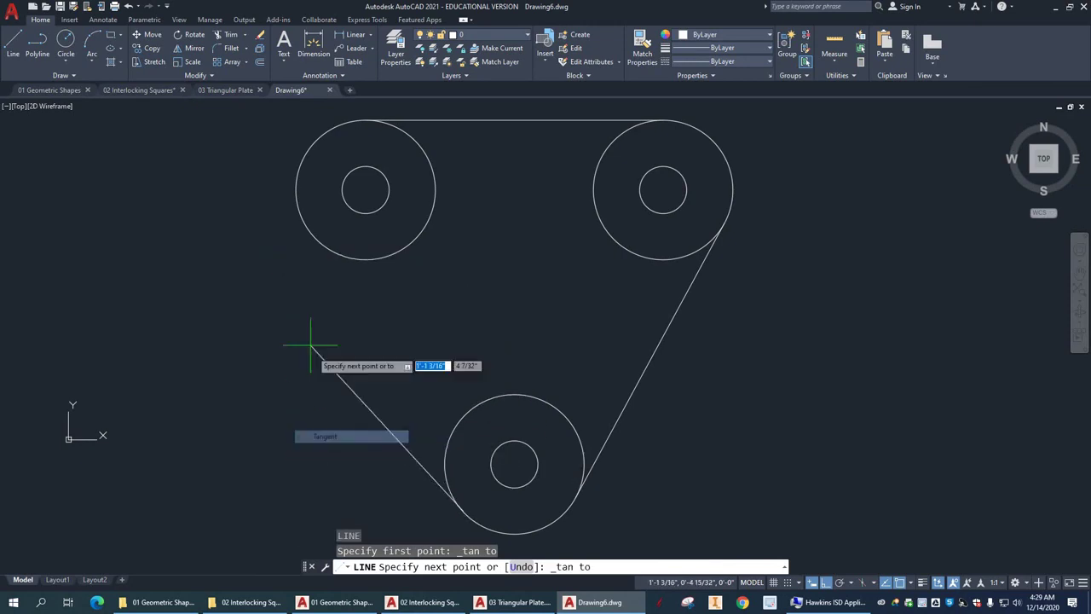
click(304, 231)
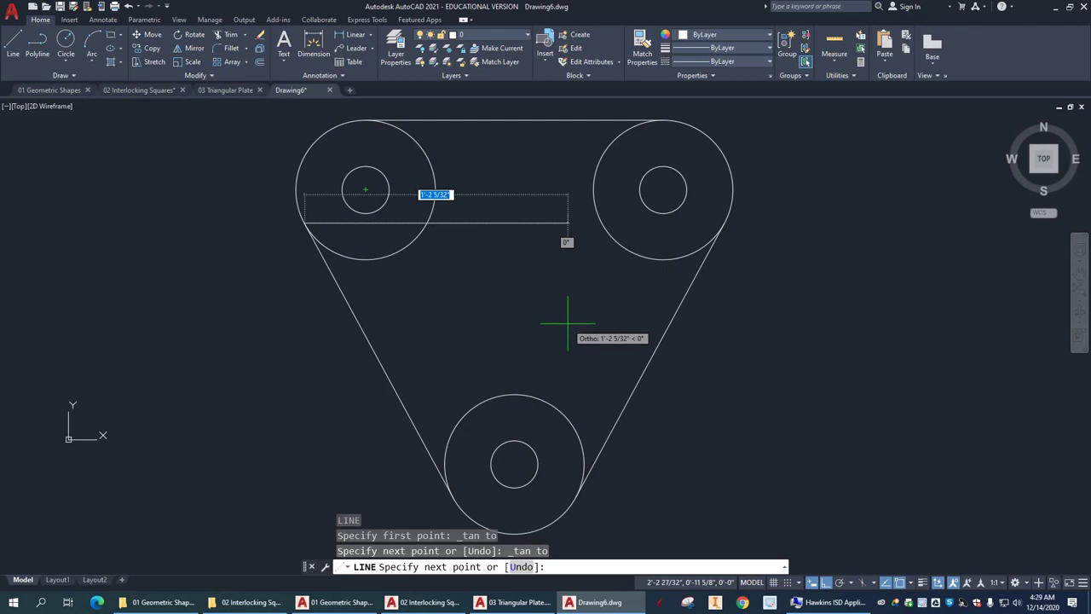
key(Return)
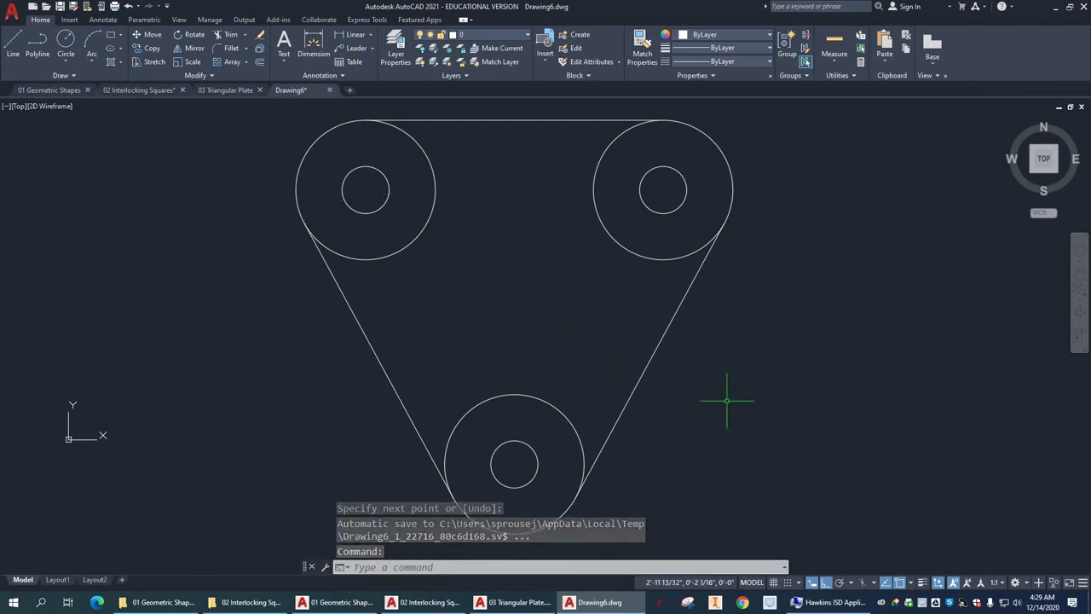
- Trim away the inner arcs of all three large circles to leave a rounded triangular outline around the holes
text(t)
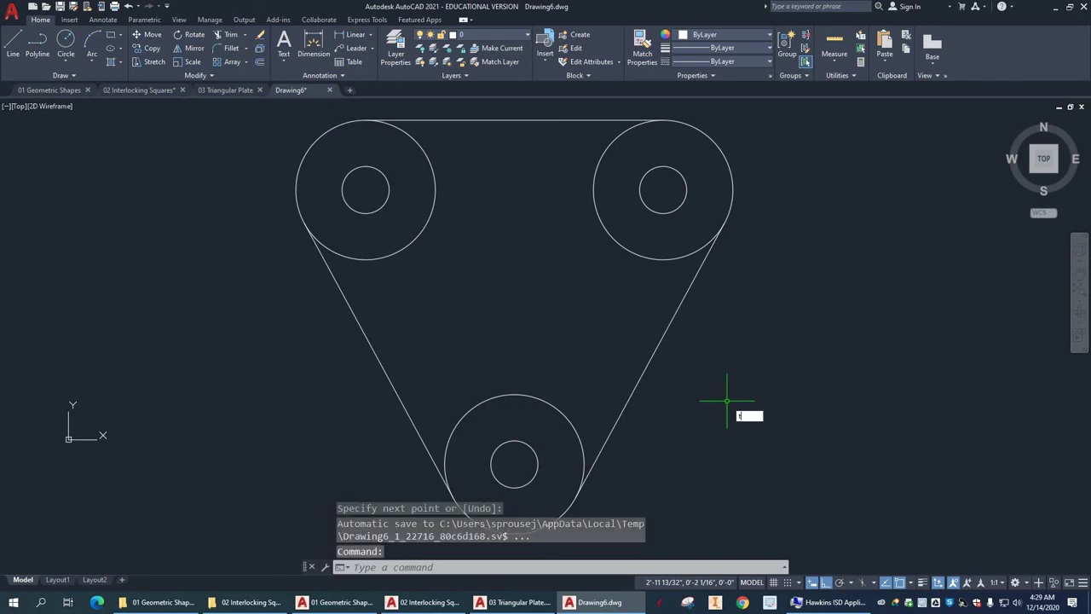
text(r)
key(Return)
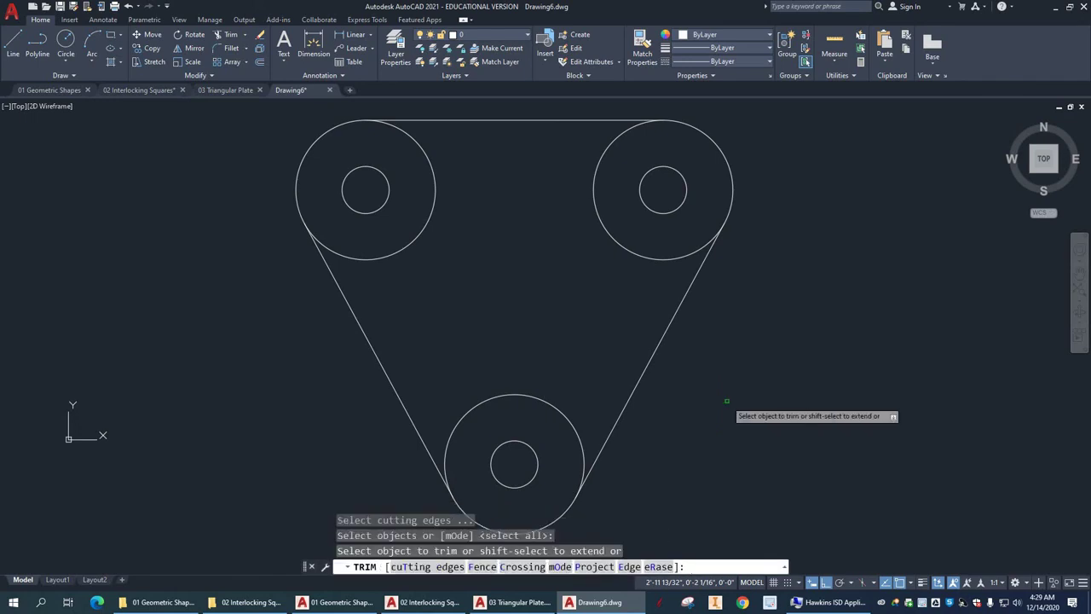
click(664, 258)
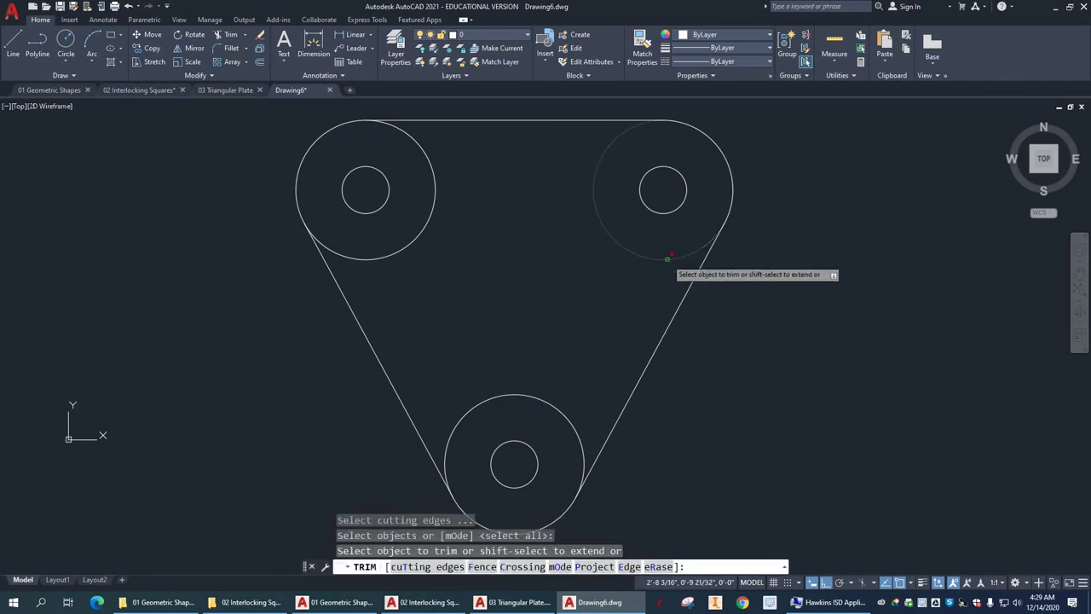
click(581, 393)
click(547, 416)
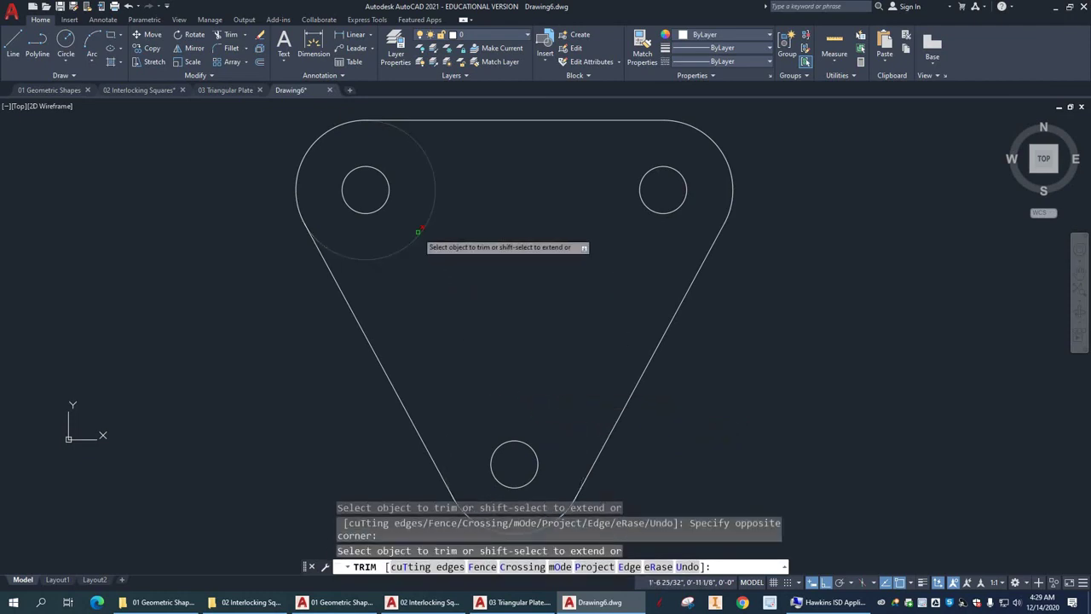
click(418, 230)
key(Return)
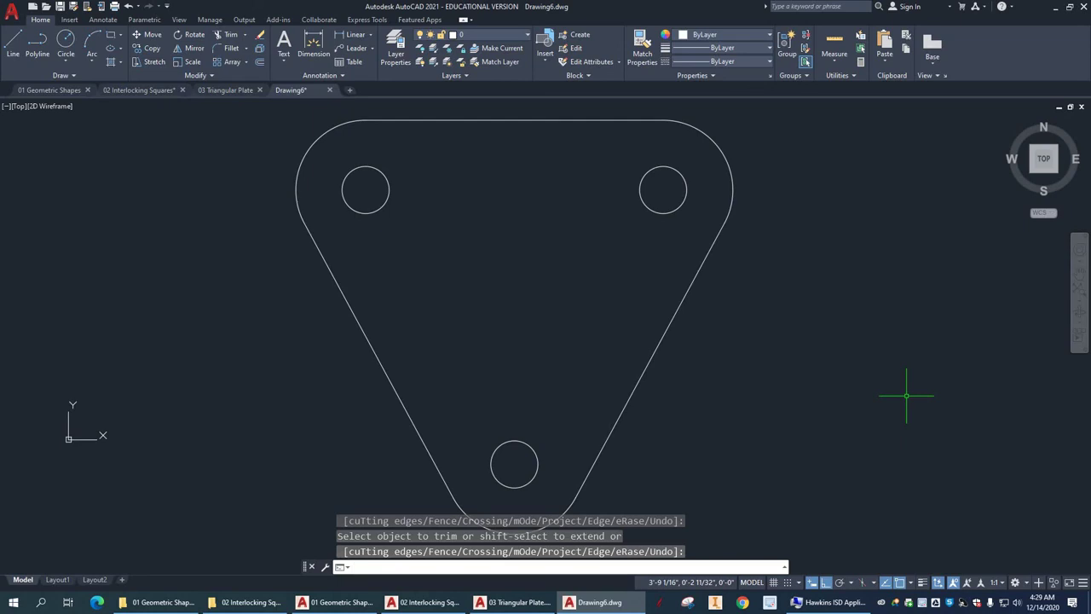
key(F9)
key(F9)
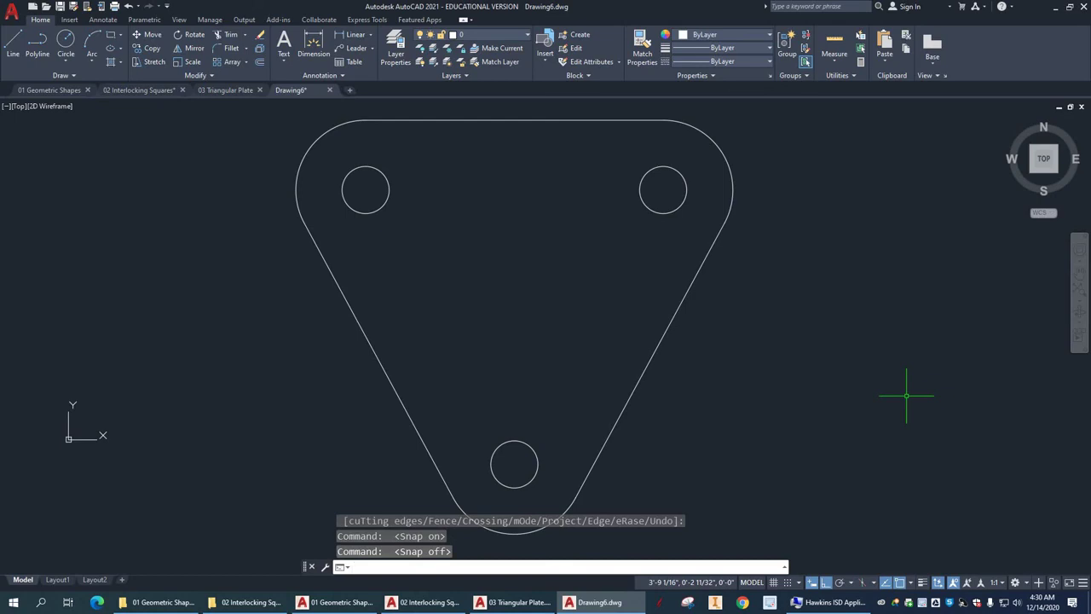